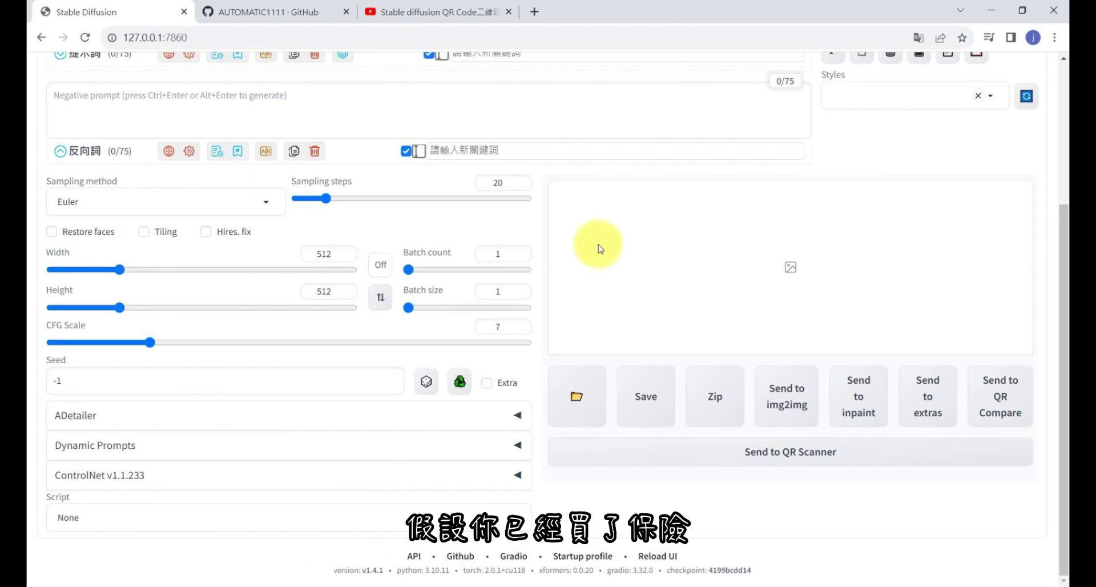
- Shut down the running Stable Diffusion console and open the SD-N folder on RAMDISK (Z:) in File Explorer
{"action": "key", "text": "alt+Tab"}
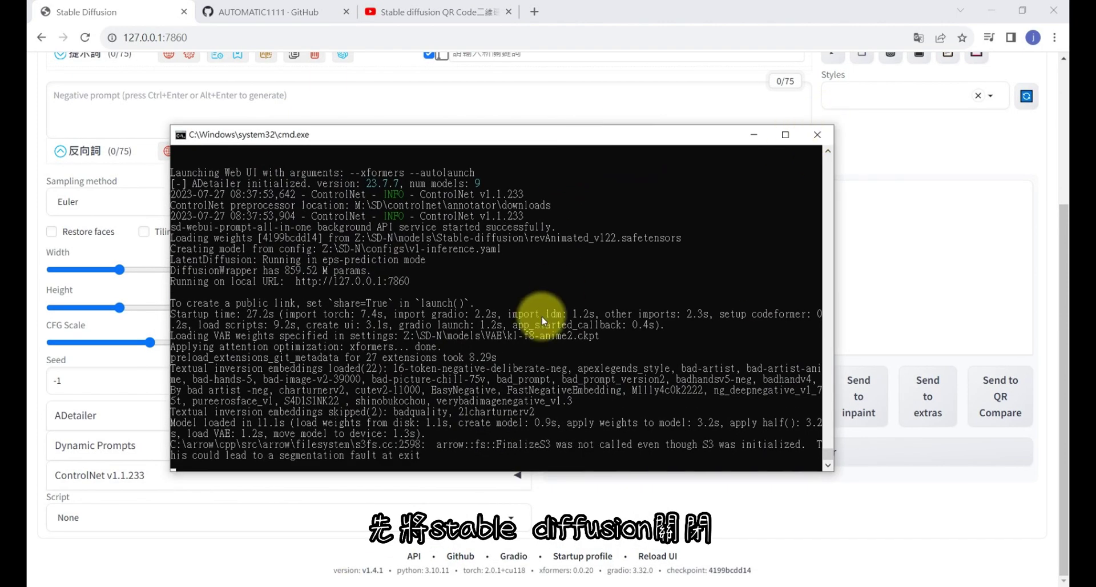
{"action": "key", "text": "alt+F4"}
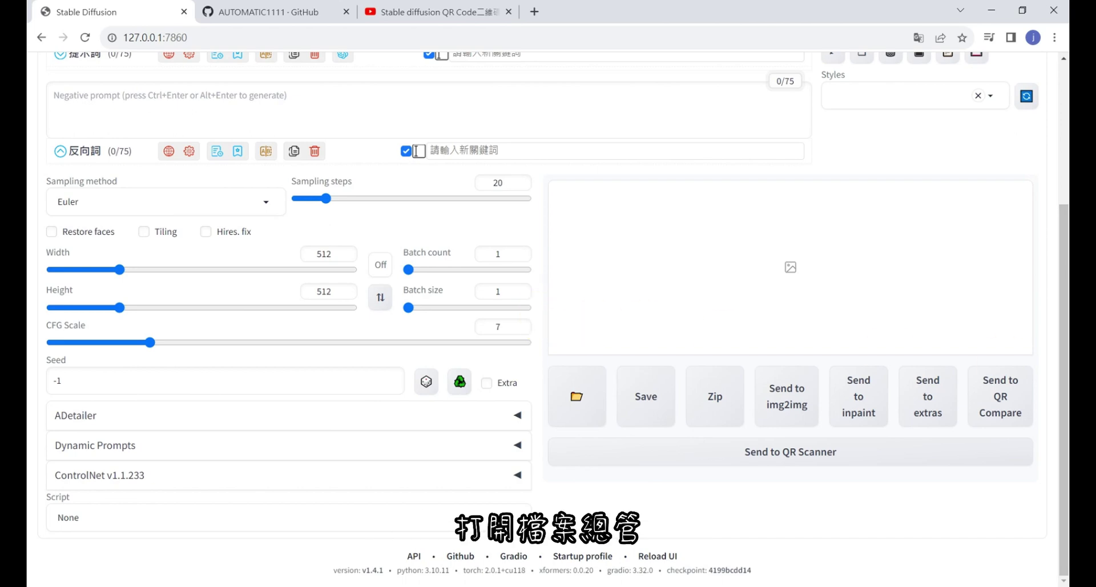
{"action": "key", "text": "super+e"}
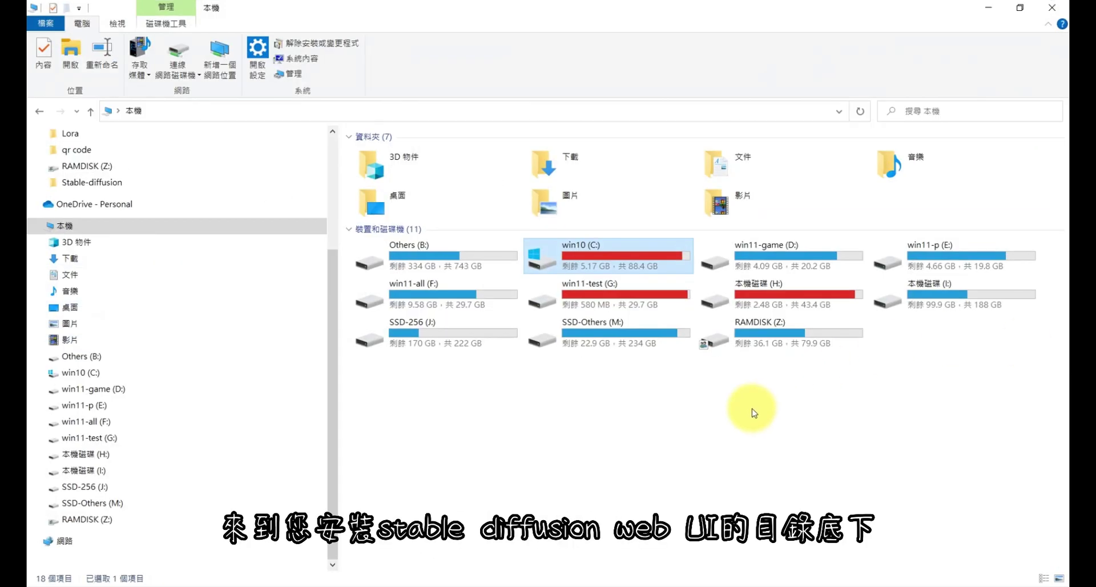
{"action": "left_click", "coordinate": [122, 519]}
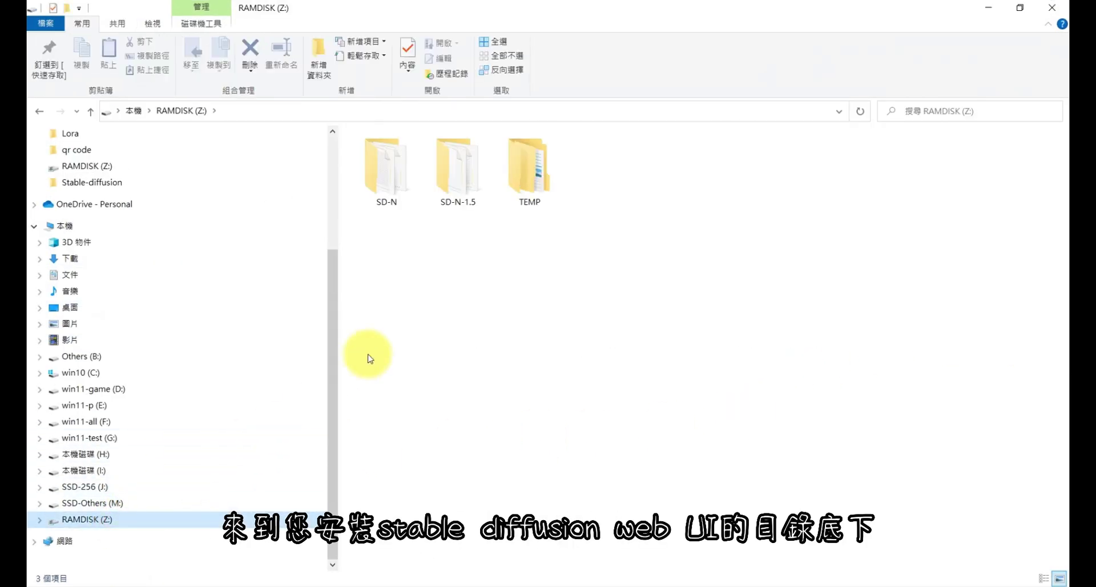
{"action": "double_click", "coordinate": [386, 186]}
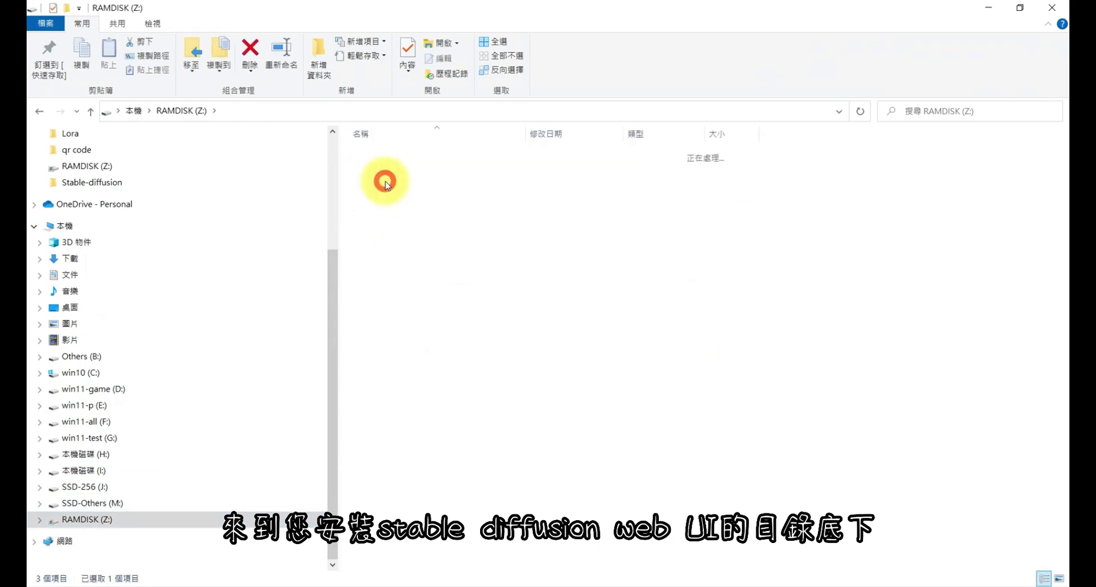
- Open a command prompt in the SD-N folder and run git pull to update the web UI
{"action": "left_click", "coordinate": [362, 110]}
{"action": "type", "text": "cmd"}
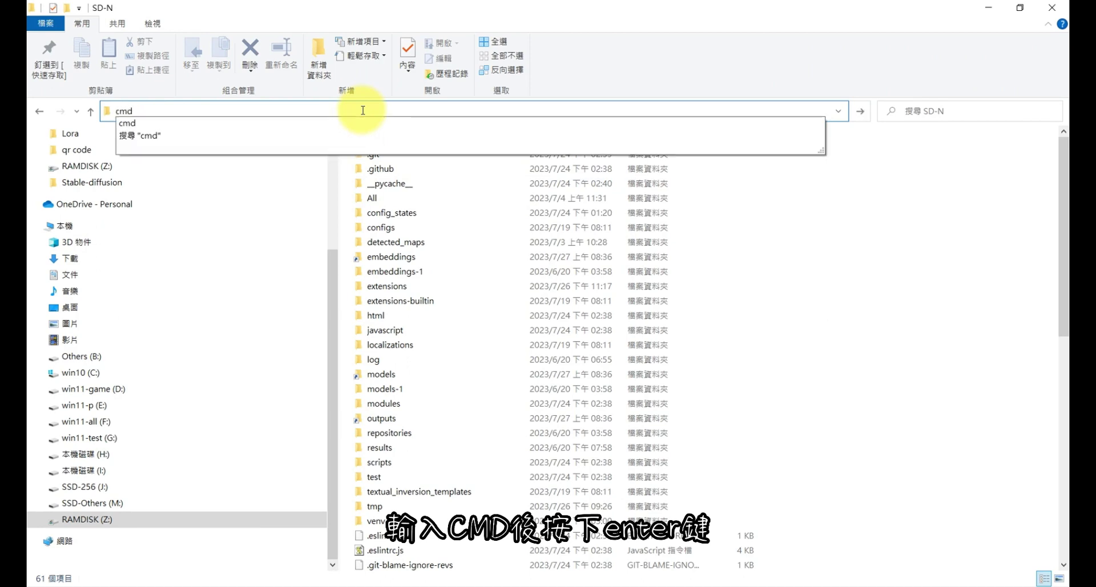
{"action": "key", "text": "Return"}
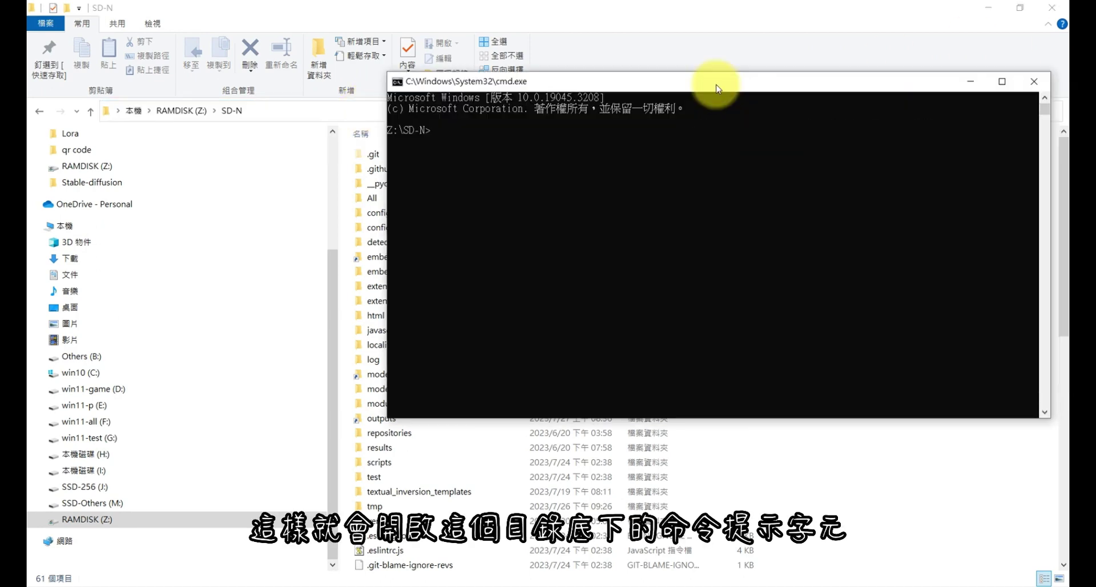
{"action": "left_click_drag", "start_coordinate": [710, 86], "coordinate": [507, 85]}
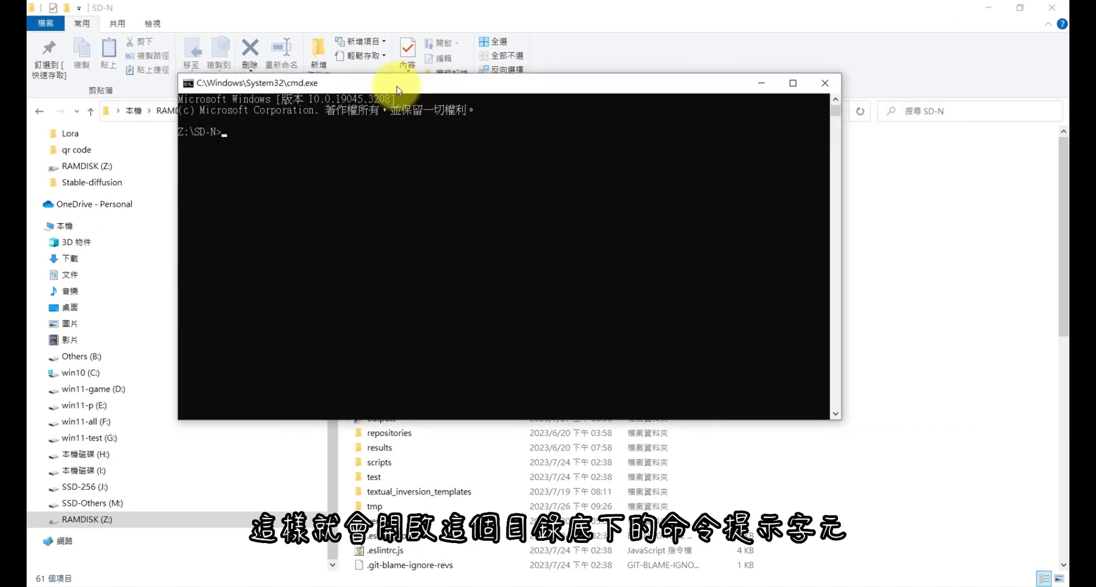
{"action": "left_click", "coordinate": [441, 235]}
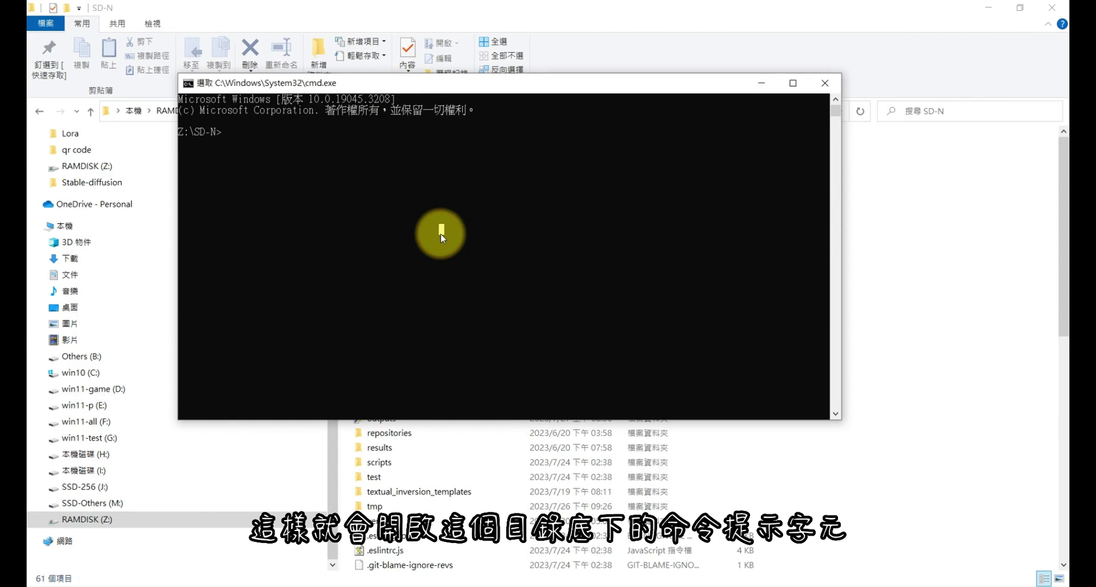
{"action": "type", "text": "git pull"}
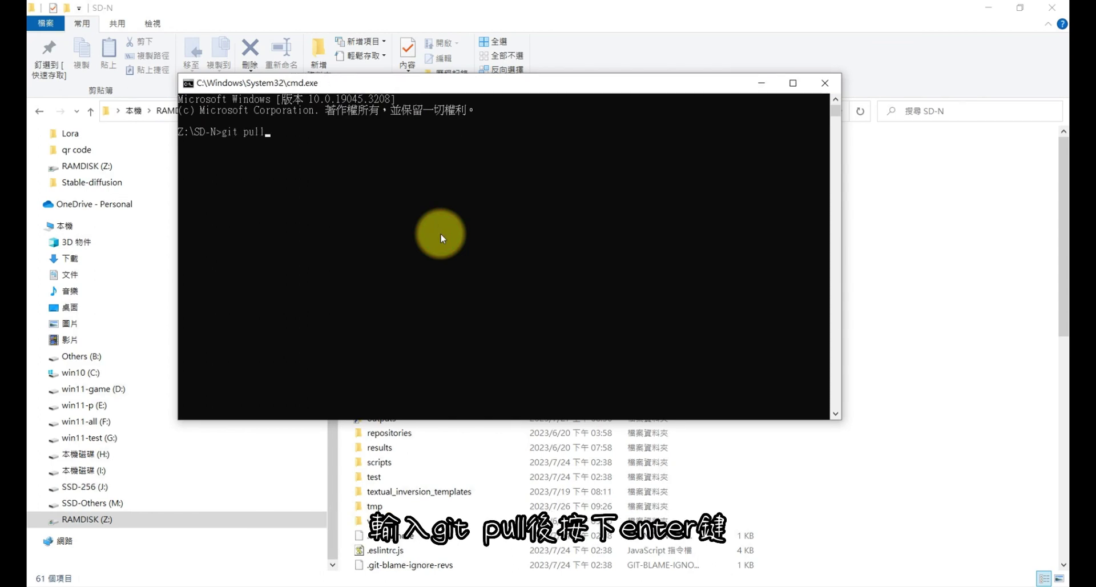
{"action": "key", "text": "Return"}
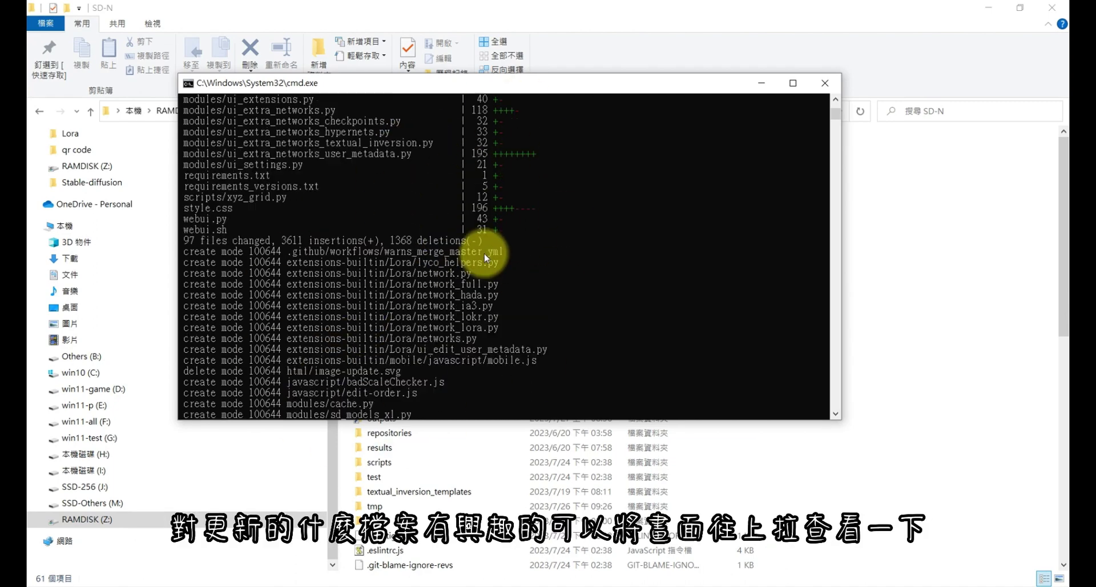
- Review the new version tags and updated files in the git pull output, and close the command prompt
{"action": "scroll", "coordinate": [484, 253], "scroll_direction": "up", "scroll_amount": 20}
{"action": "scroll", "coordinate": [481, 253], "scroll_direction": "up", "scroll_amount": 9}
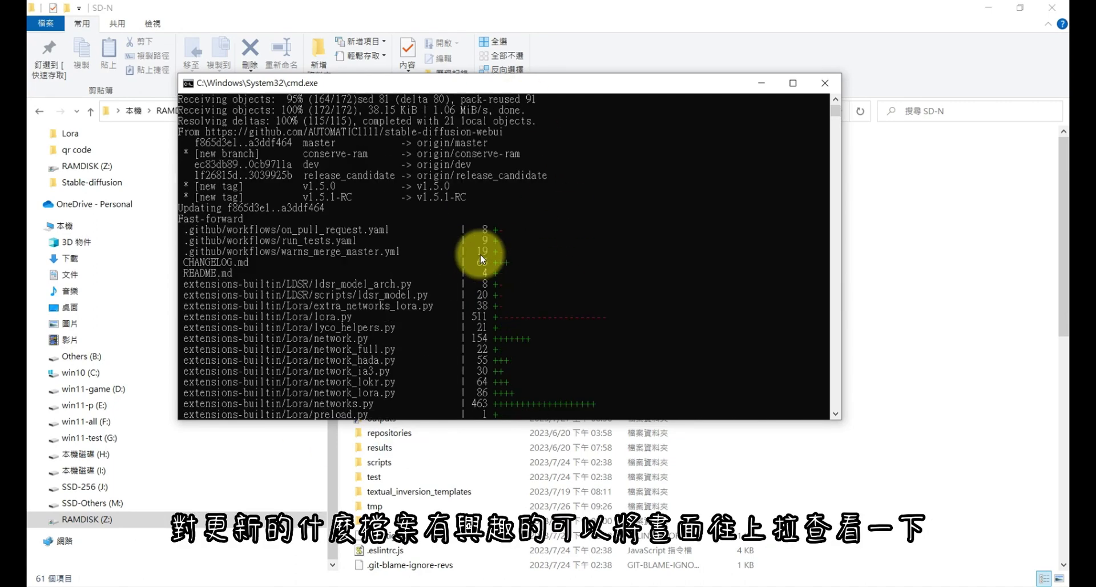
{"action": "left_click_drag", "start_coordinate": [287, 254], "coordinate": [463, 253]}
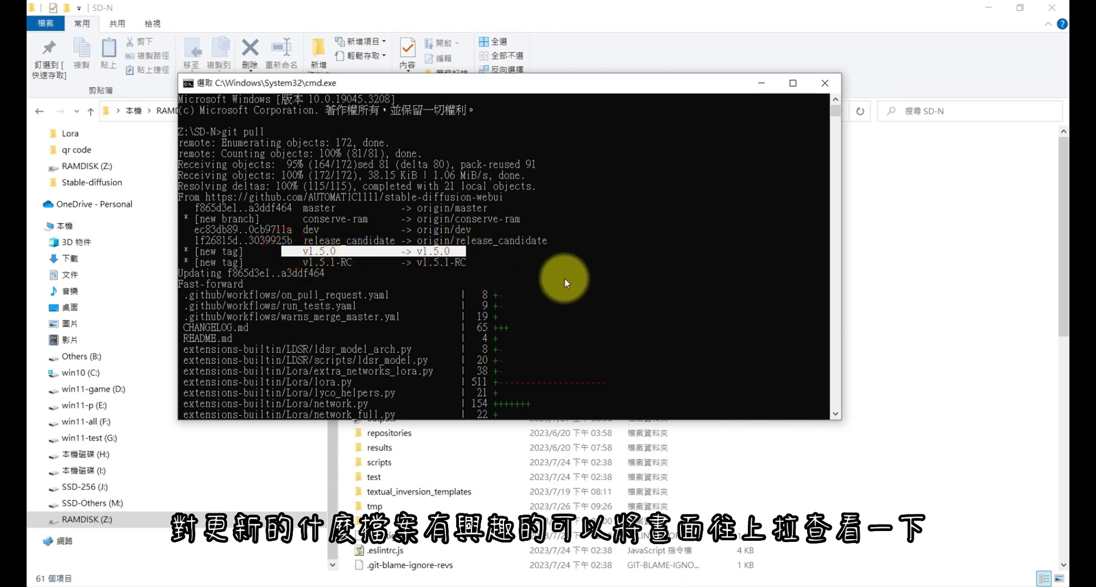
{"action": "scroll", "coordinate": [564, 278], "scroll_direction": "down", "scroll_amount": 20}
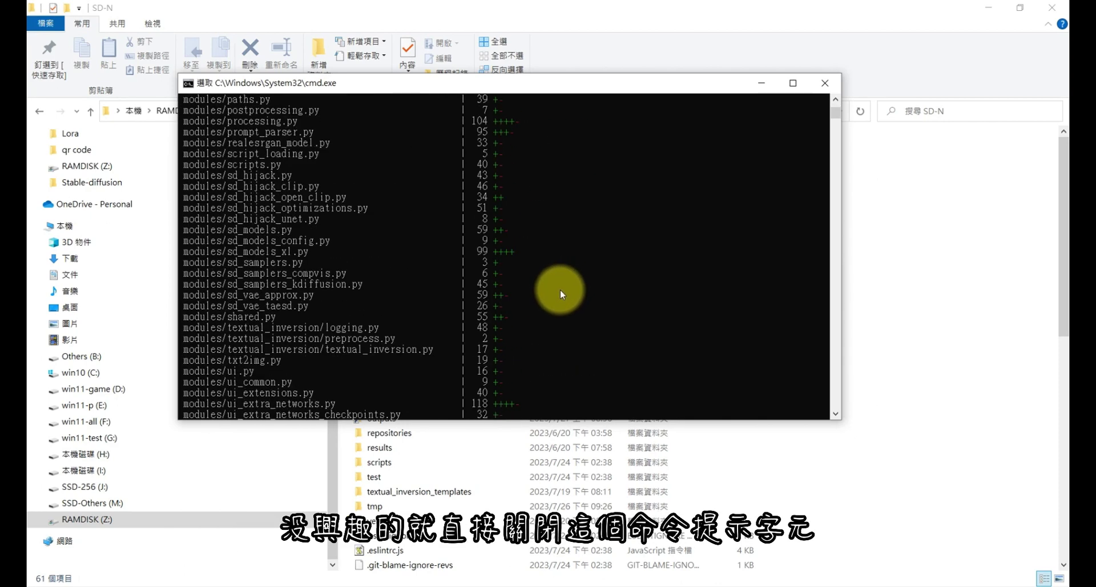
{"action": "scroll", "coordinate": [560, 294], "scroll_direction": "down", "scroll_amount": 10}
{"action": "left_click", "coordinate": [824, 82]}
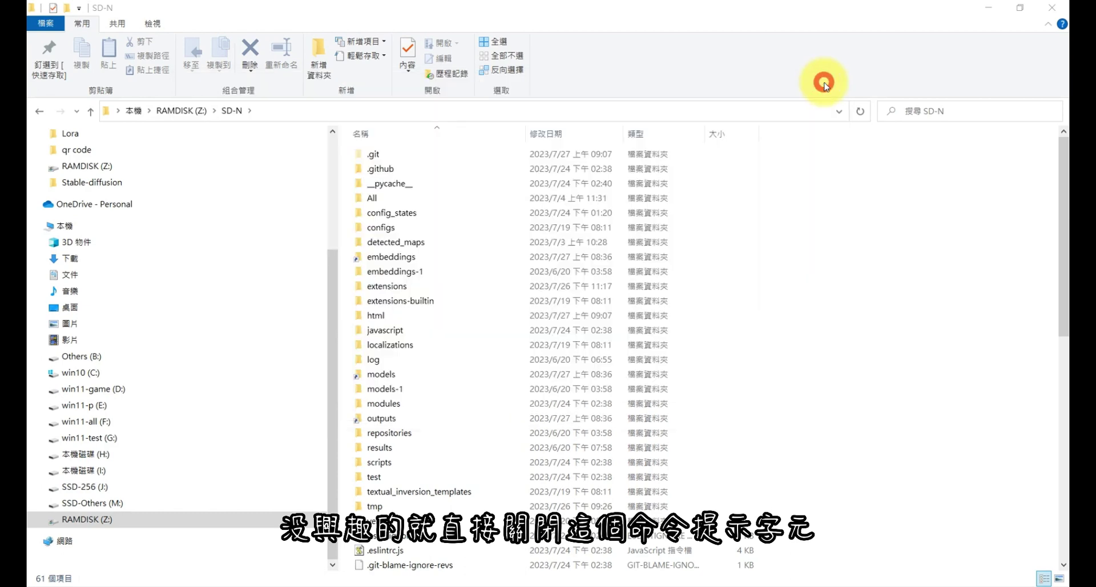
- Switch to the browser and copy the --no-half-vae parameter from the full description of the SDXL 1.0 update video on YouTube
{"action": "scroll", "coordinate": [464, 285], "scroll_direction": "down", "scroll_amount": 10}
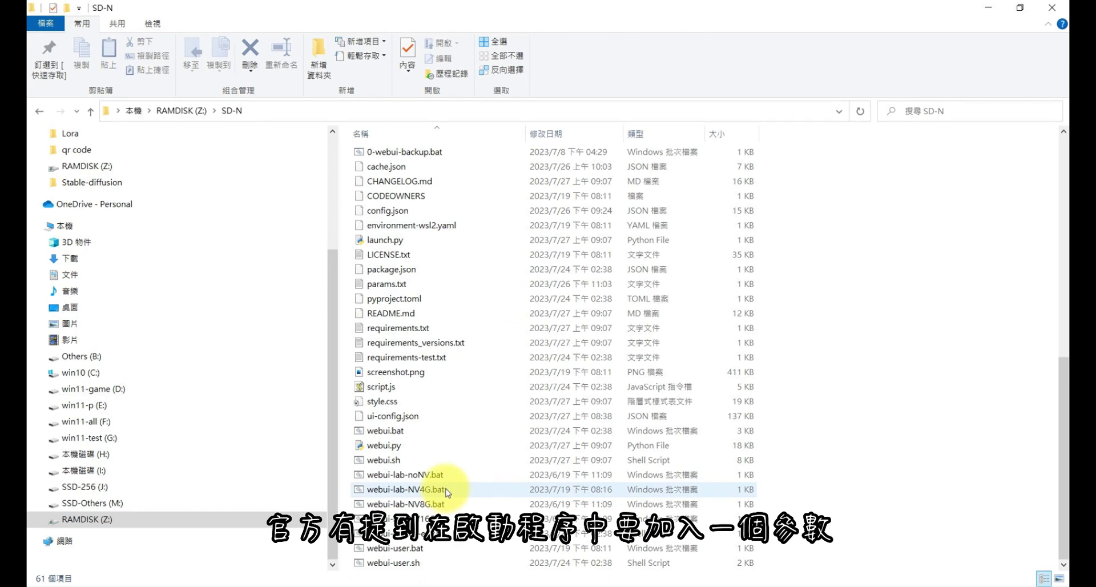
{"action": "key", "text": "alt+Tab"}
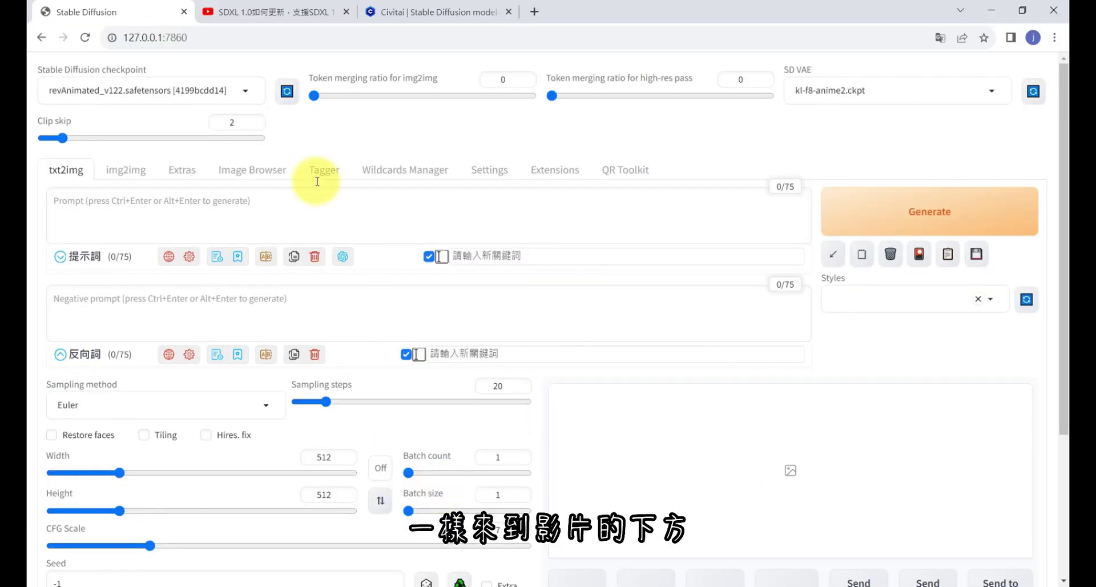
{"action": "left_click", "coordinate": [296, 11]}
{"action": "scroll", "coordinate": [341, 241], "scroll_direction": "down", "scroll_amount": 4}
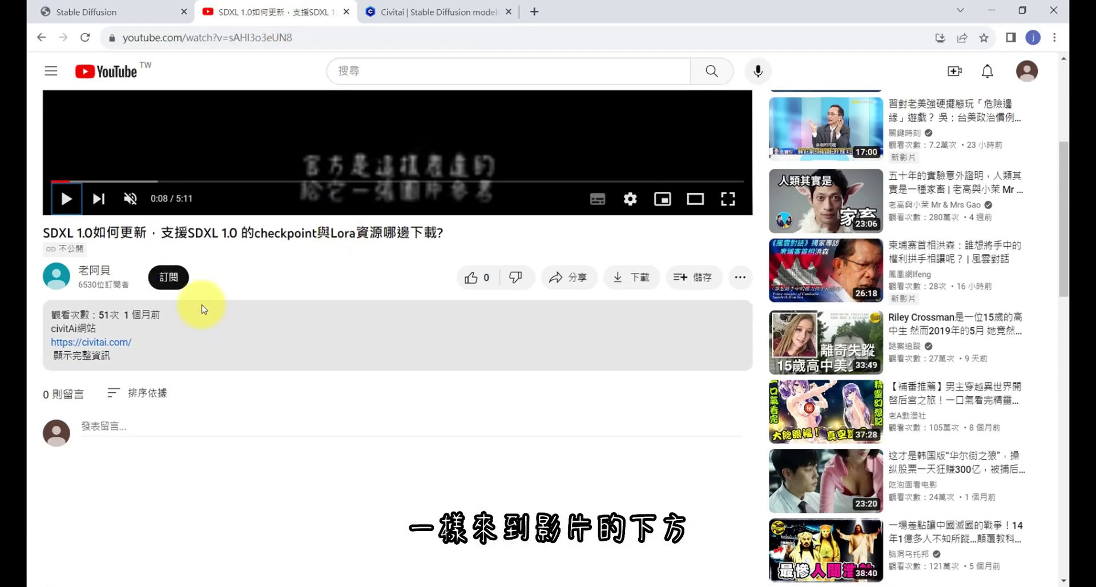
{"action": "left_click", "coordinate": [100, 358]}
{"action": "scroll", "coordinate": [177, 325], "scroll_direction": "down", "scroll_amount": 1}
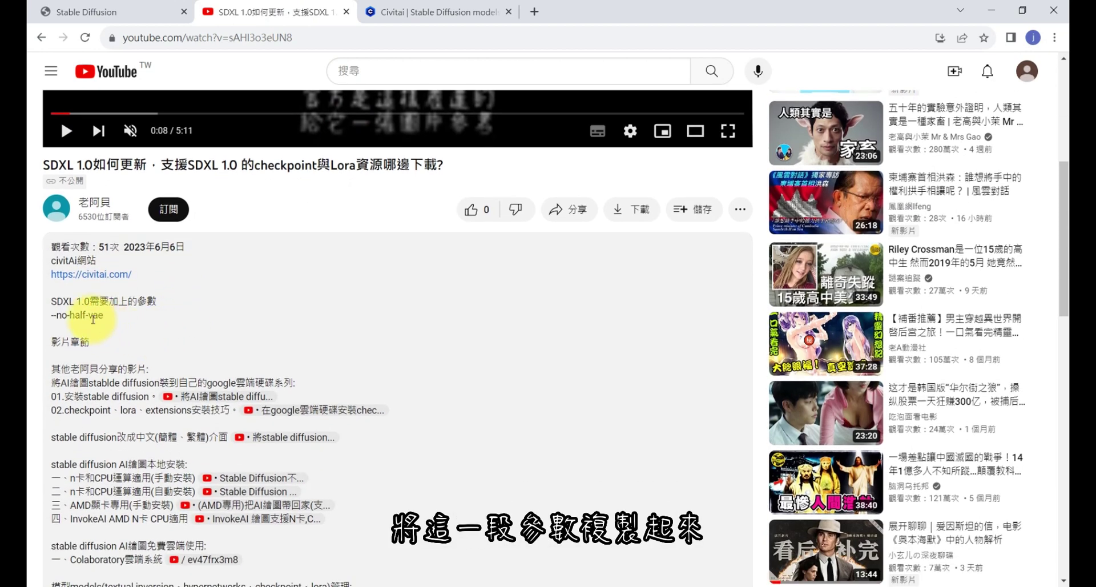
{"action": "mouse_move", "coordinate": [52, 315]}
{"action": "left_mouse_down"}
{"action": "mouse_move", "coordinate": [105, 317]}
{"action": "mouse_move", "coordinate": [49, 314]}
{"action": "left_mouse_up"}
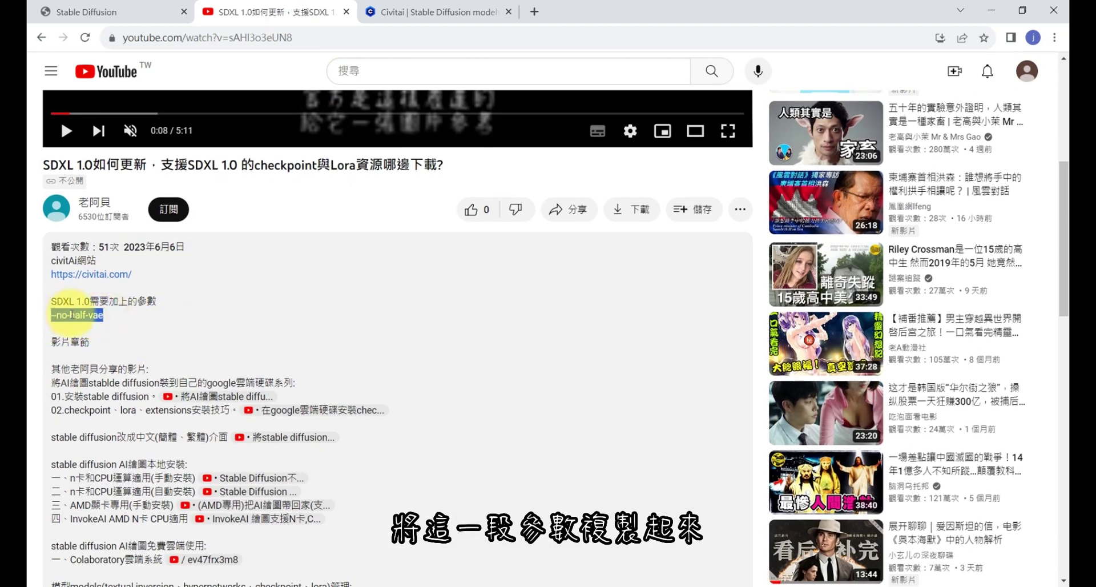
{"action": "right_click", "coordinate": [72, 315]}
{"action": "left_click", "coordinate": [97, 324]}
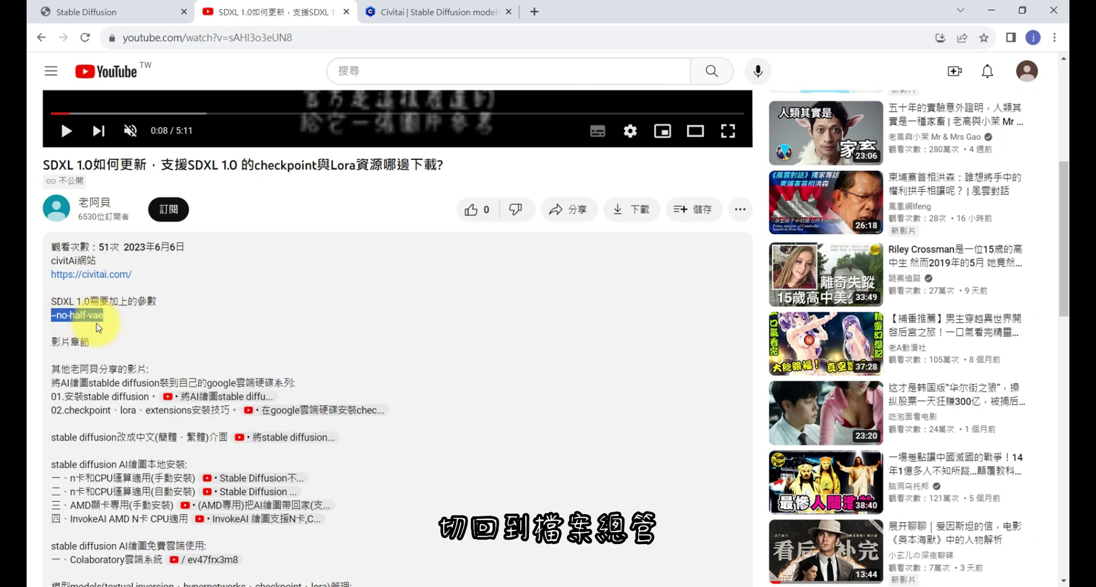
- Back in File Explorer, open webui-lab-NV4G.bat for editing and append --no-half-vae after --autolaunch in the COMMANDLINE_ARGS line
{"action": "key", "text": "alt+Tab"}
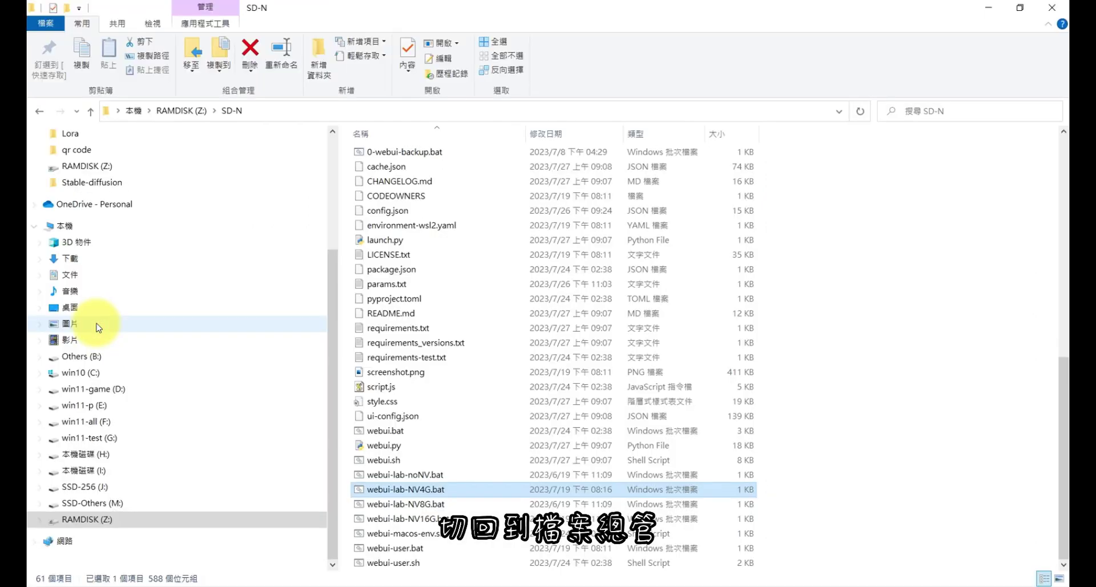
{"action": "right_click", "coordinate": [445, 490]}
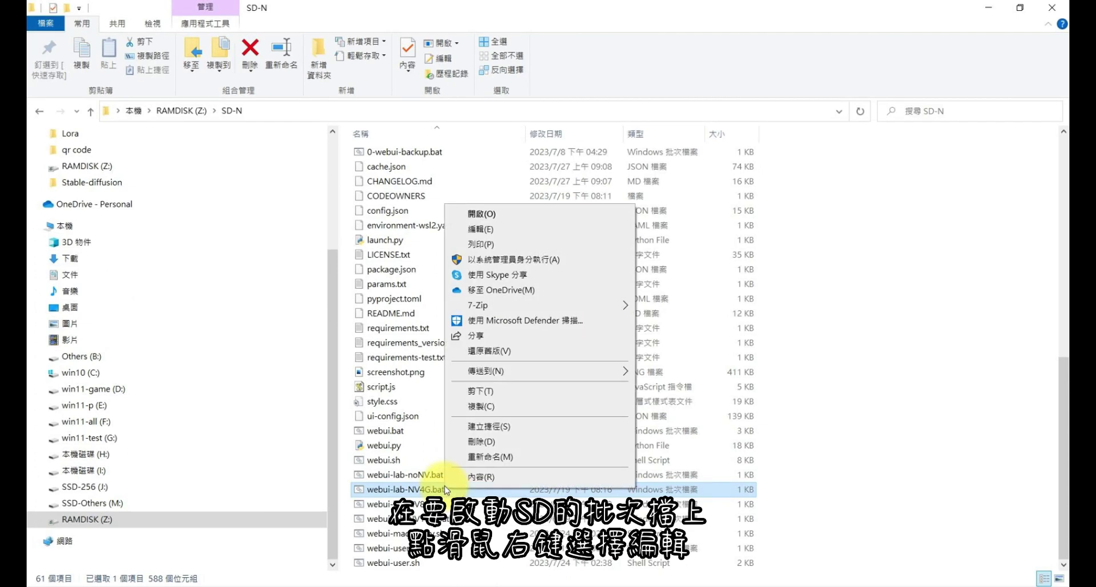
{"action": "left_click", "coordinate": [481, 229]}
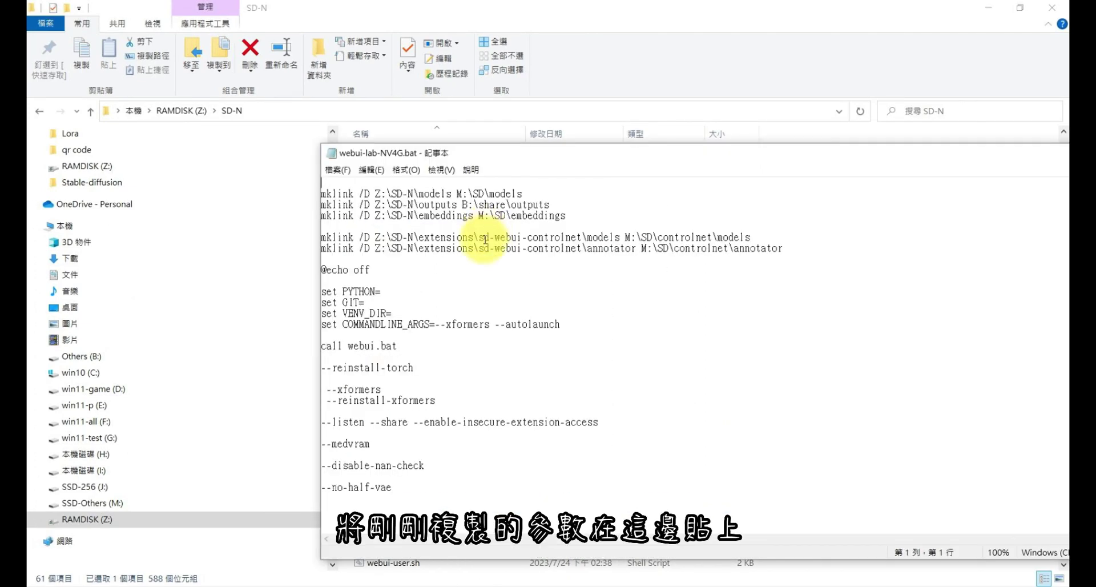
{"action": "left_click", "coordinate": [579, 320]}
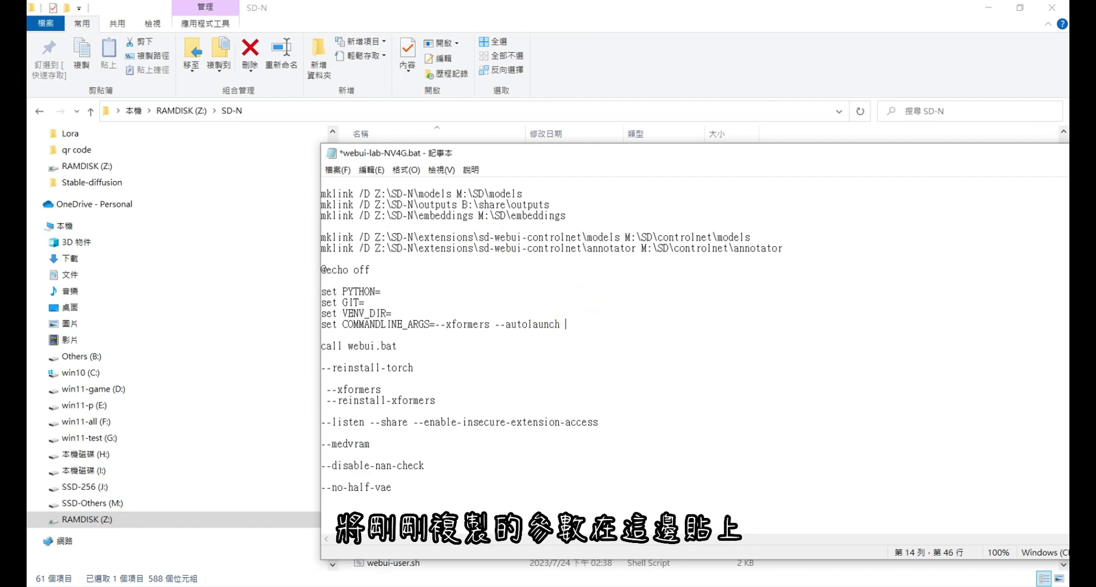
{"action": "key", "text": "ctrl+v"}
{"action": "left_click_drag", "start_coordinate": [635, 324], "coordinate": [565, 324]}
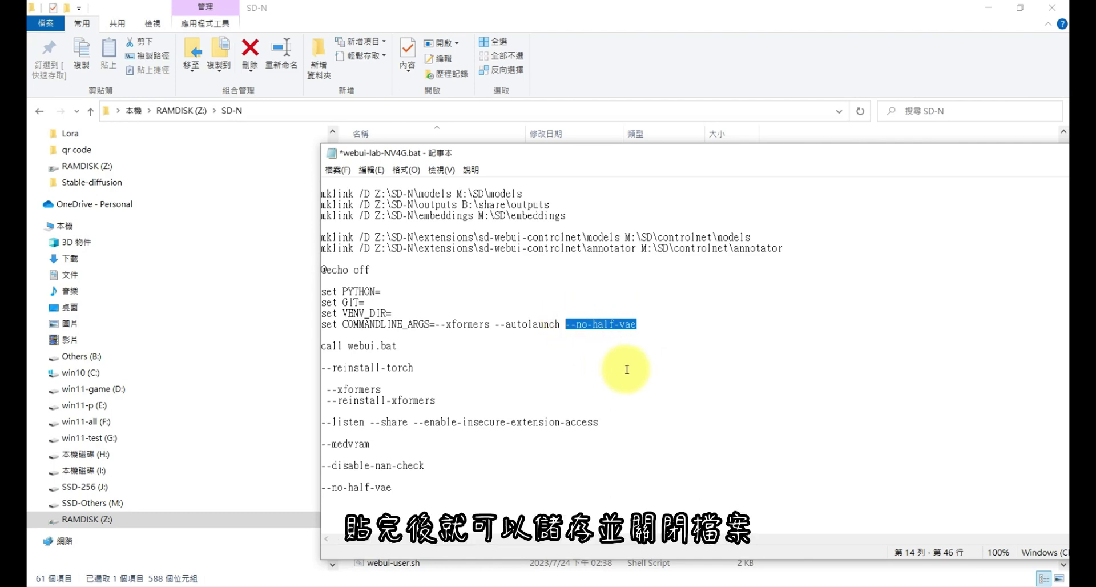
{"action": "left_click", "coordinate": [659, 324]}
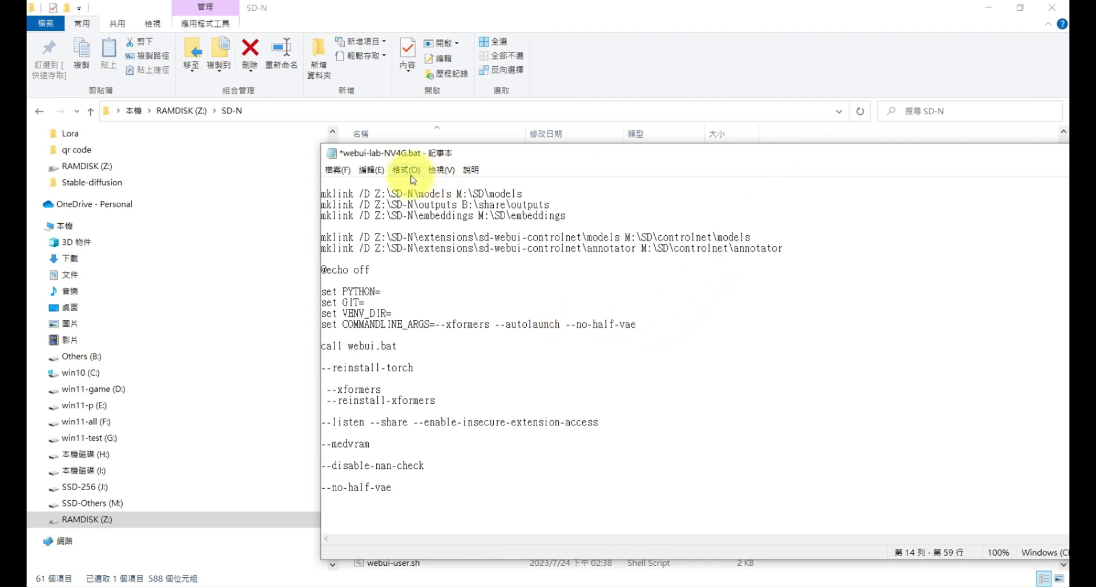
- Save the edited webui-lab-NV4G.bat and close Notepad
{"action": "left_click", "coordinate": [337, 169]}
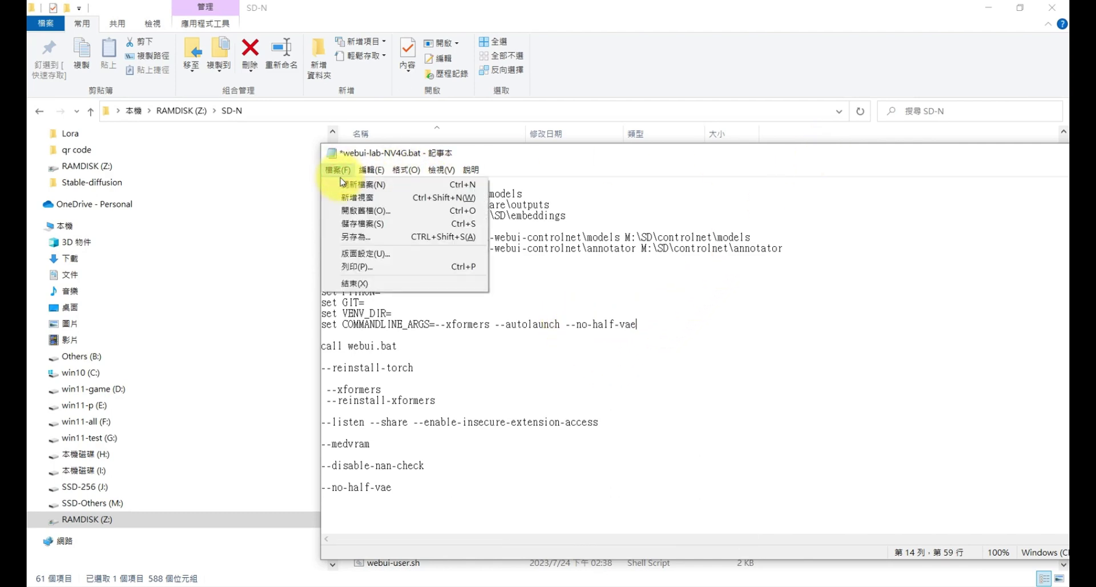
{"action": "left_click", "coordinate": [365, 224]}
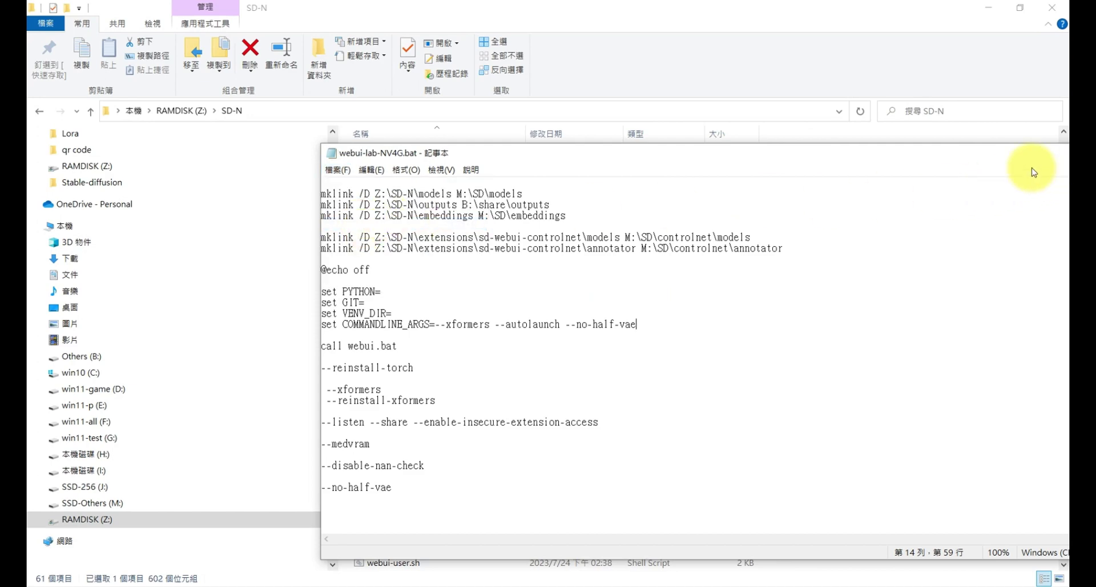
{"action": "left_click_drag", "start_coordinate": [1028, 155], "coordinate": [840, 128]}
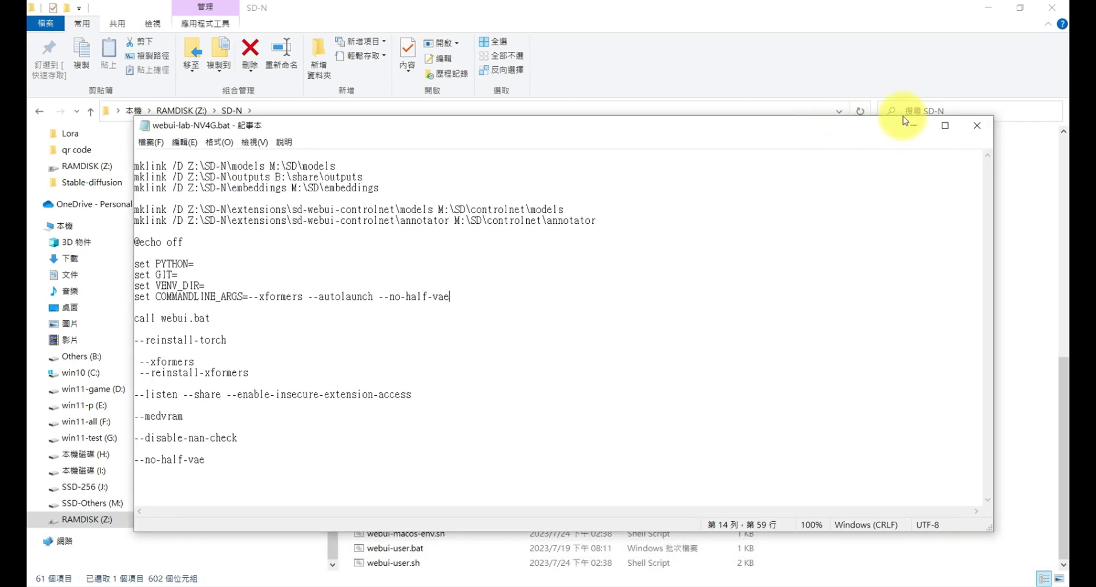
{"action": "left_click", "coordinate": [976, 126]}
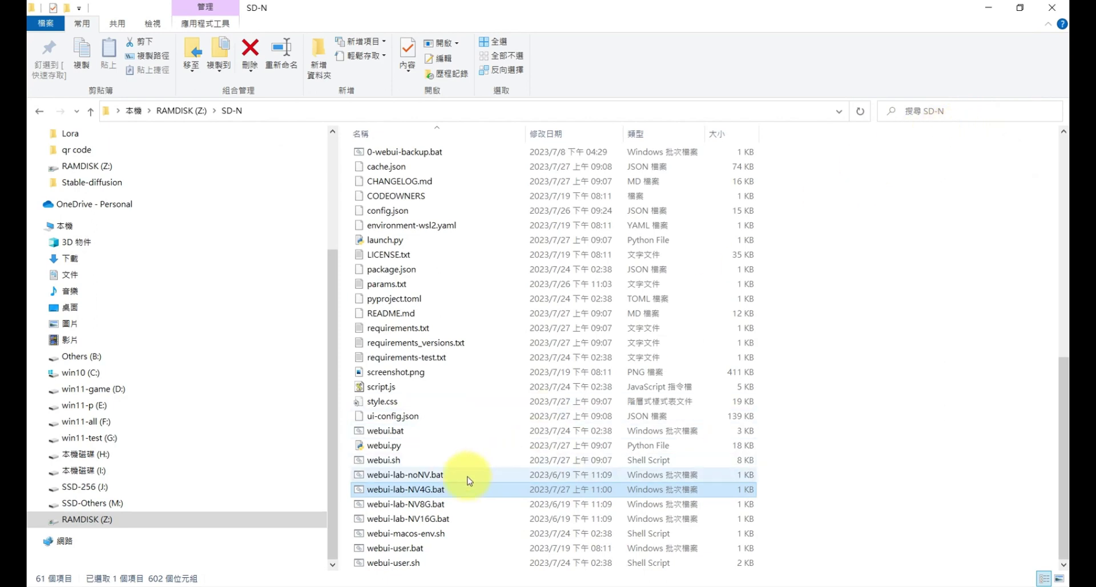
- Launch the web UI with webui-lab-NV4G.bat, reload its browser page and check the version in the page footer
{"action": "double_click", "coordinate": [445, 490]}
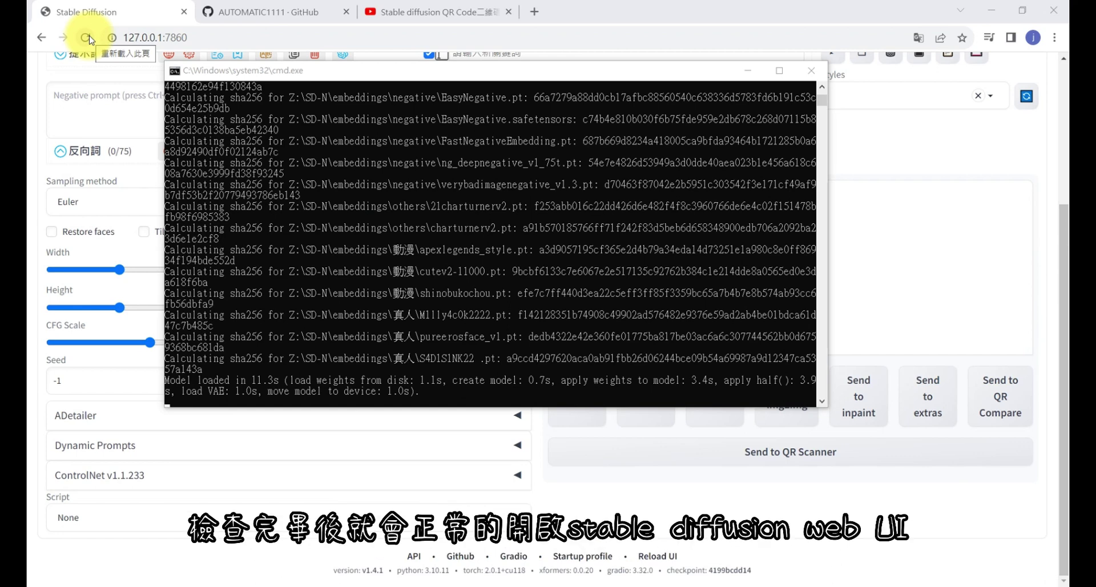
{"action": "left_click", "coordinate": [87, 38]}
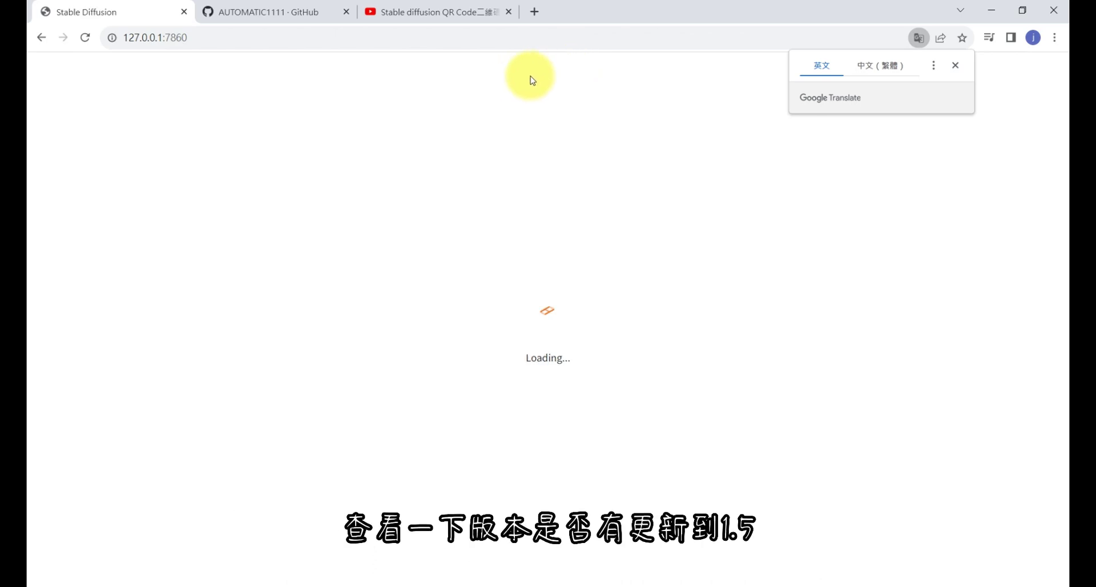
{"action": "scroll", "coordinate": [498, 153], "scroll_direction": "down", "scroll_amount": 10}
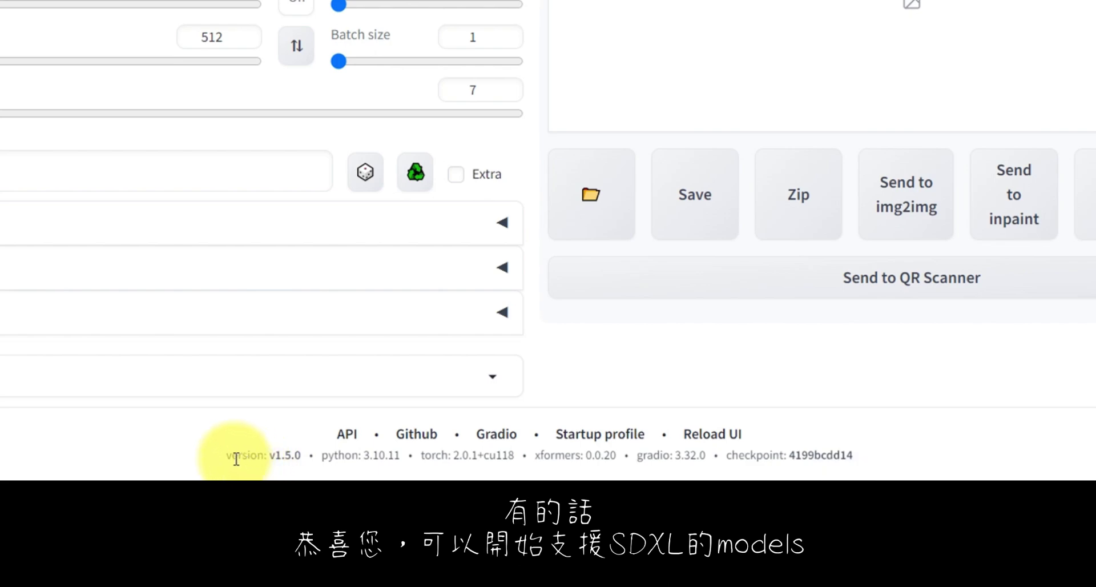
{"action": "scroll", "coordinate": [575, 171], "scroll_direction": "up", "scroll_amount": 3}
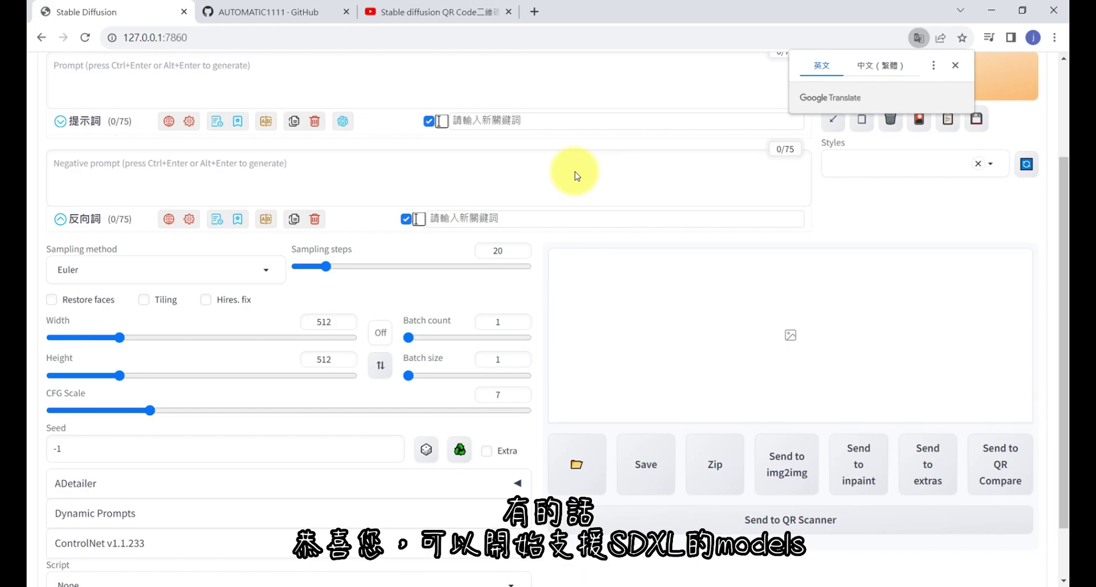
- Open civitai.com in a new browser tab and filter its models to the SDXL 1.0 base model
{"action": "scroll", "coordinate": [576, 176], "scroll_direction": "up", "scroll_amount": 2}
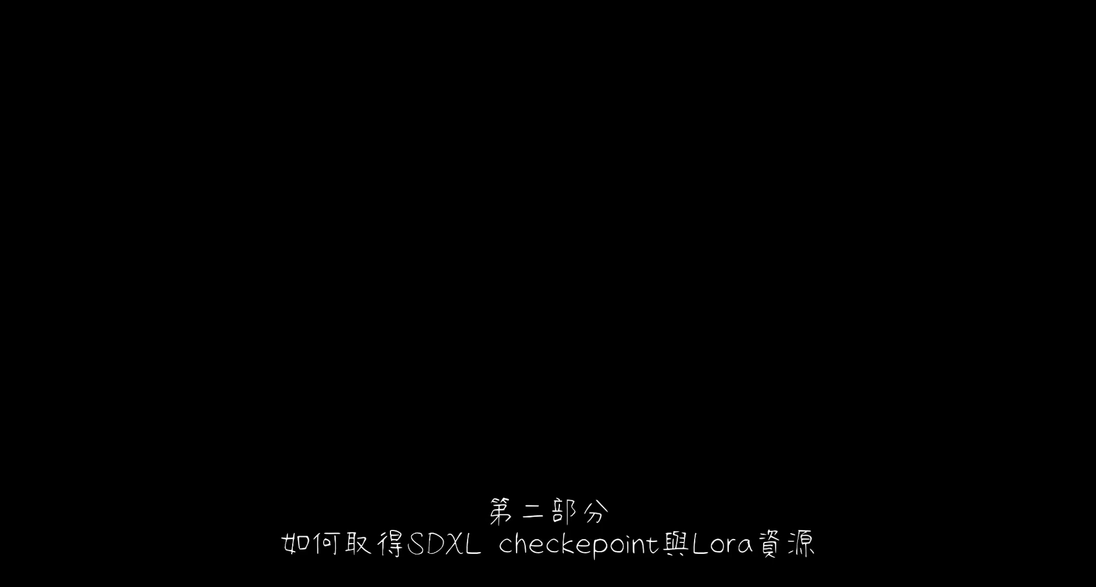
{"action": "left_click", "coordinate": [531, 10]}
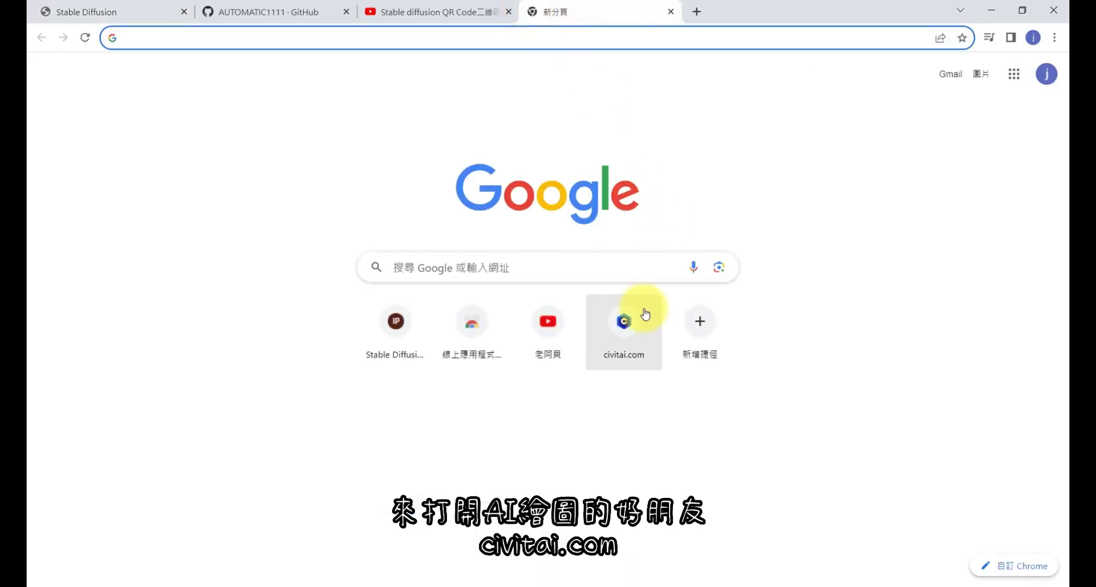
{"action": "left_click", "coordinate": [635, 326]}
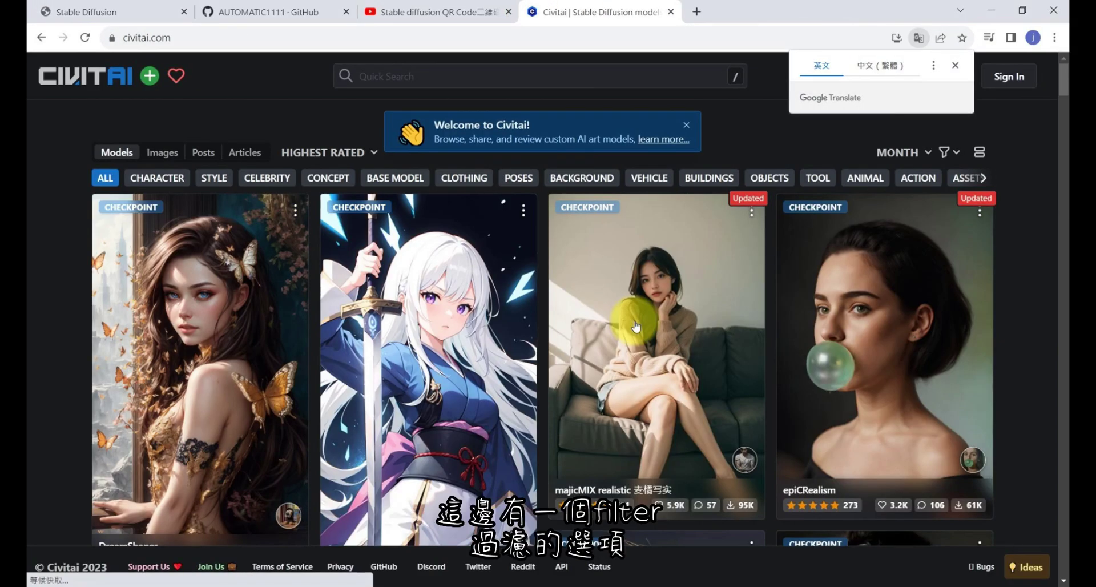
{"action": "left_click", "coordinate": [949, 156]}
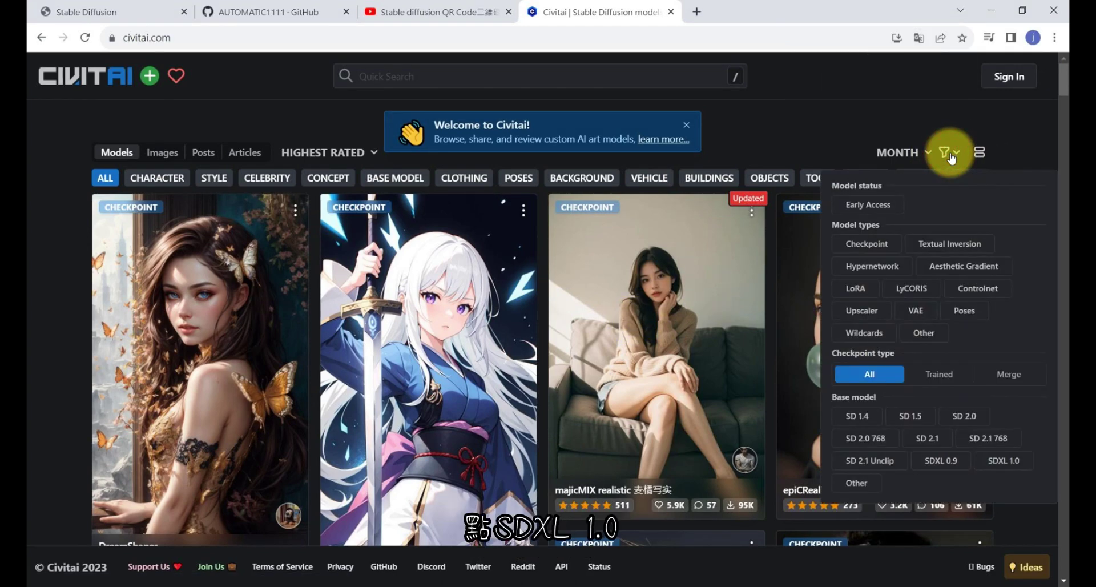
{"action": "left_click", "coordinate": [1011, 465]}
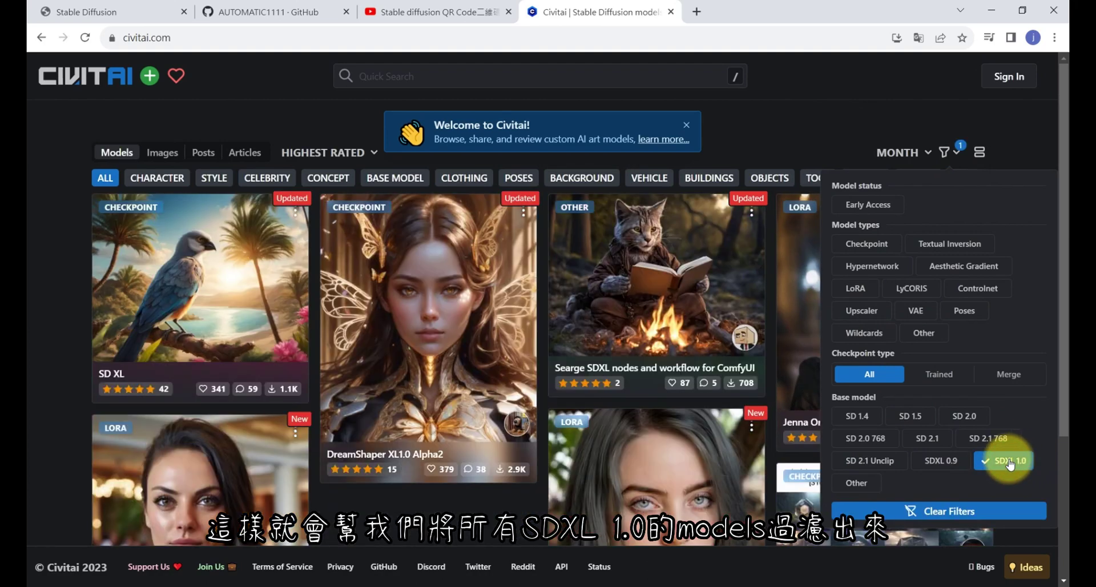
{"action": "left_click", "coordinate": [1021, 142]}
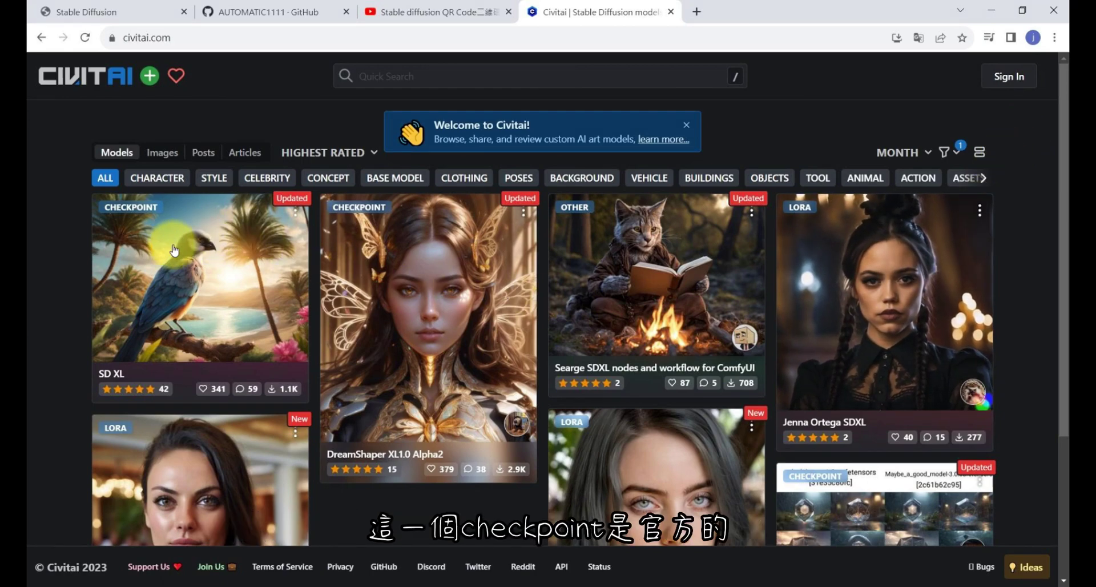
- View the official SD XL checkpoint page, compare its v1.0 and v1.0 Refiner versions, and return to the model list
{"action": "left_click", "coordinate": [154, 236]}
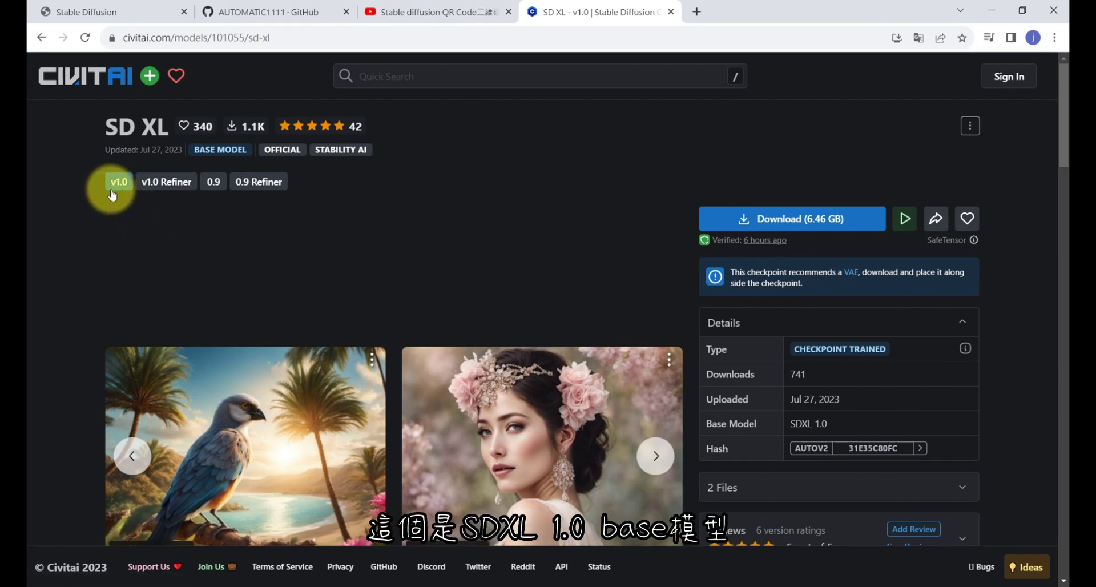
{"action": "left_click", "coordinate": [169, 189]}
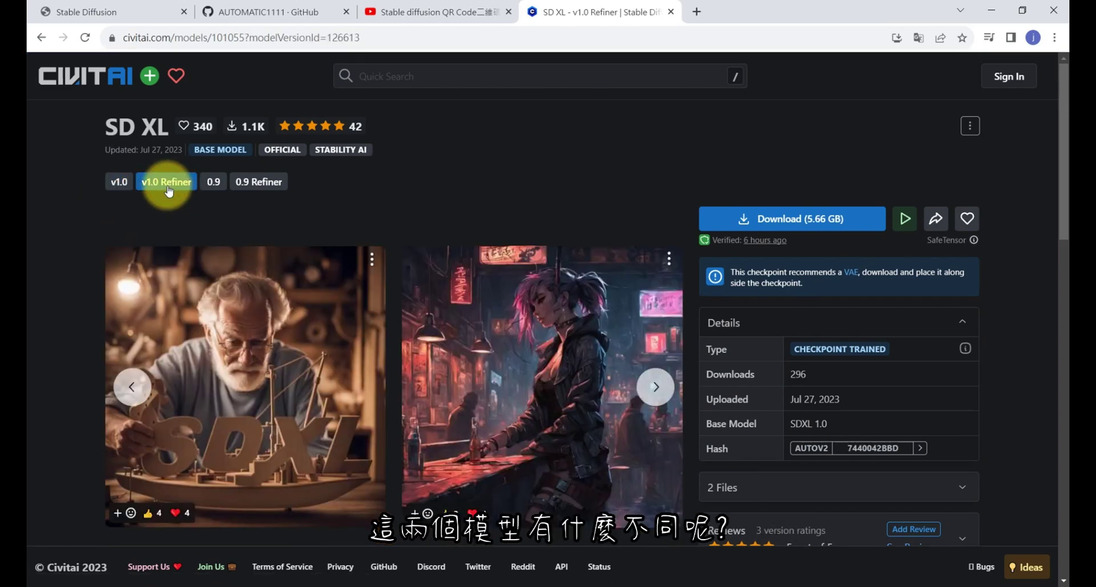
{"action": "left_click", "coordinate": [119, 182]}
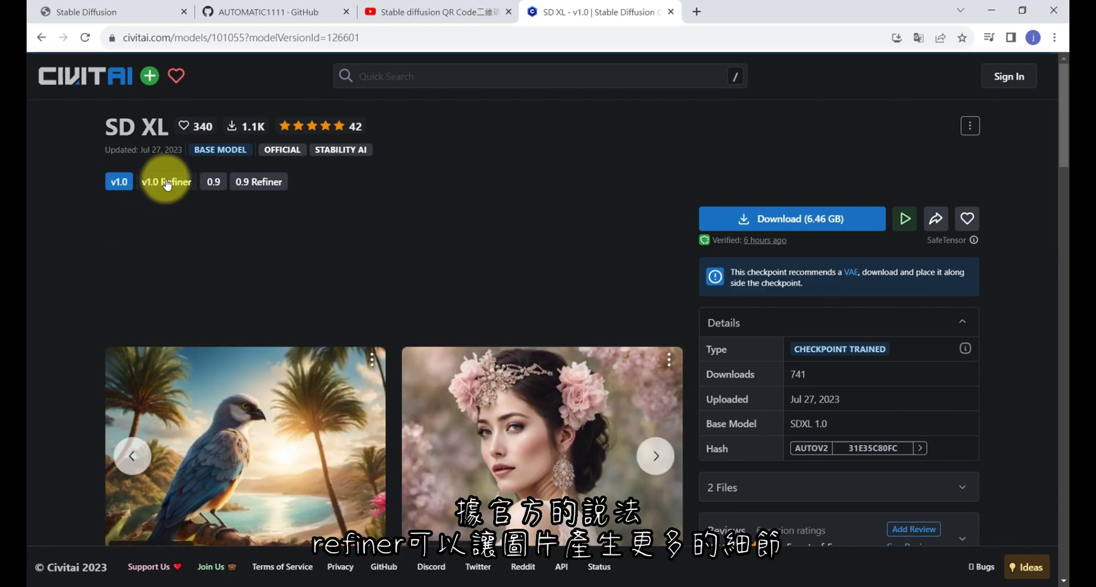
{"action": "left_click", "coordinate": [167, 183]}
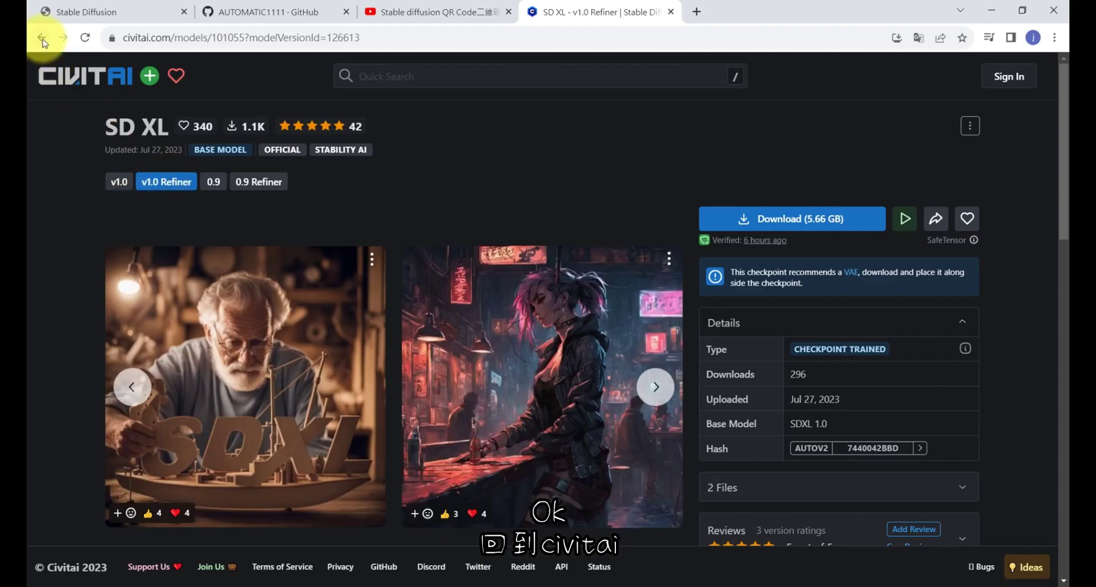
{"action": "left_click", "coordinate": [41, 38]}
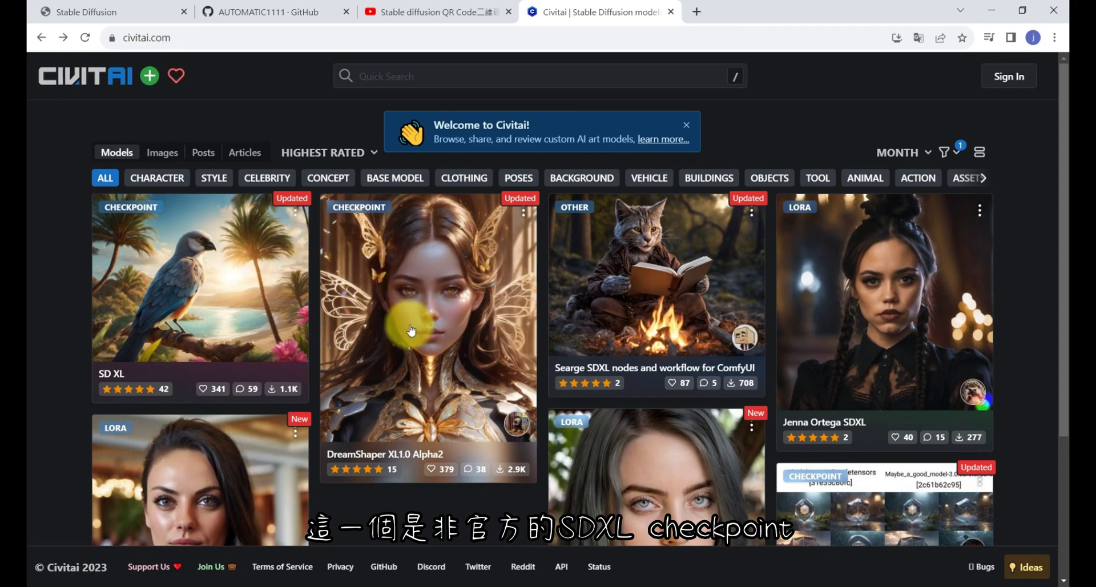
- Look through the DreamShaper XL1.0 Alpha2 checkpoint page, including its description, comments and gallery, and go back to the filtered models
{"action": "left_click", "coordinate": [444, 287]}
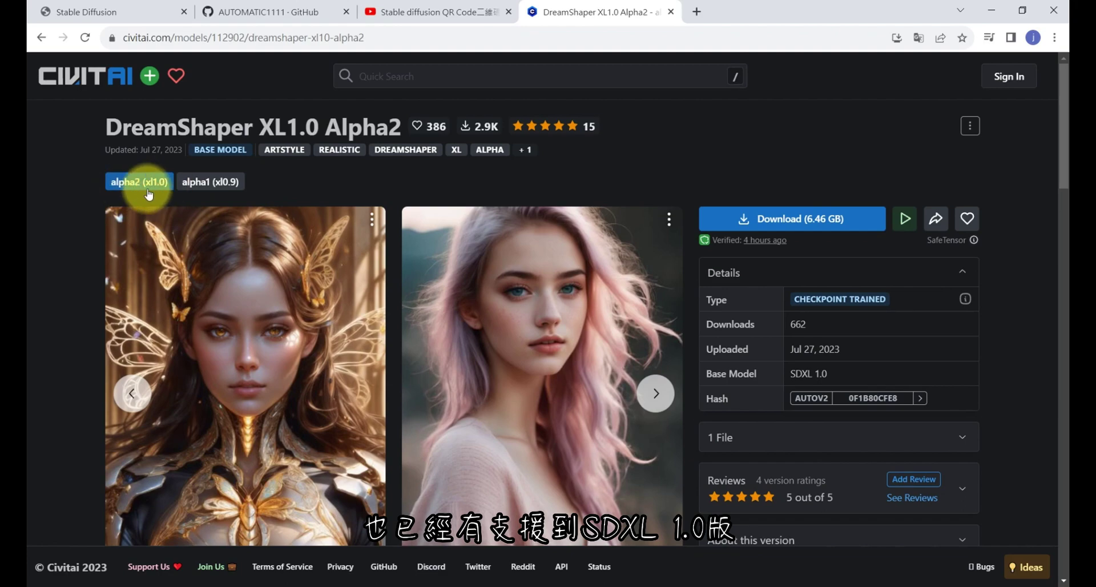
{"action": "scroll", "coordinate": [413, 339], "scroll_direction": "down", "scroll_amount": 15}
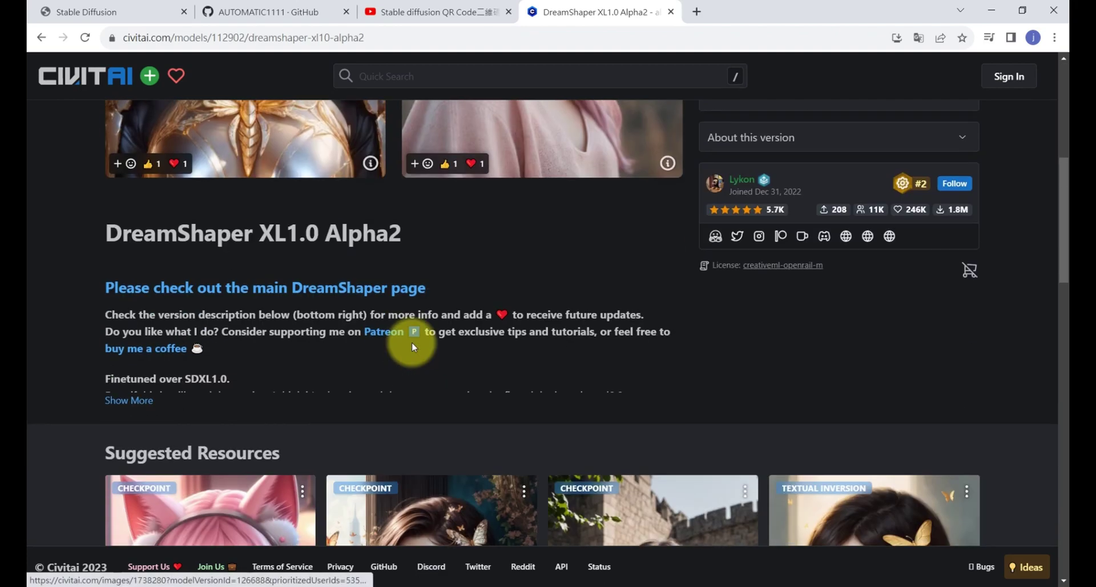
{"action": "scroll", "coordinate": [411, 341], "scroll_direction": "down", "scroll_amount": 14}
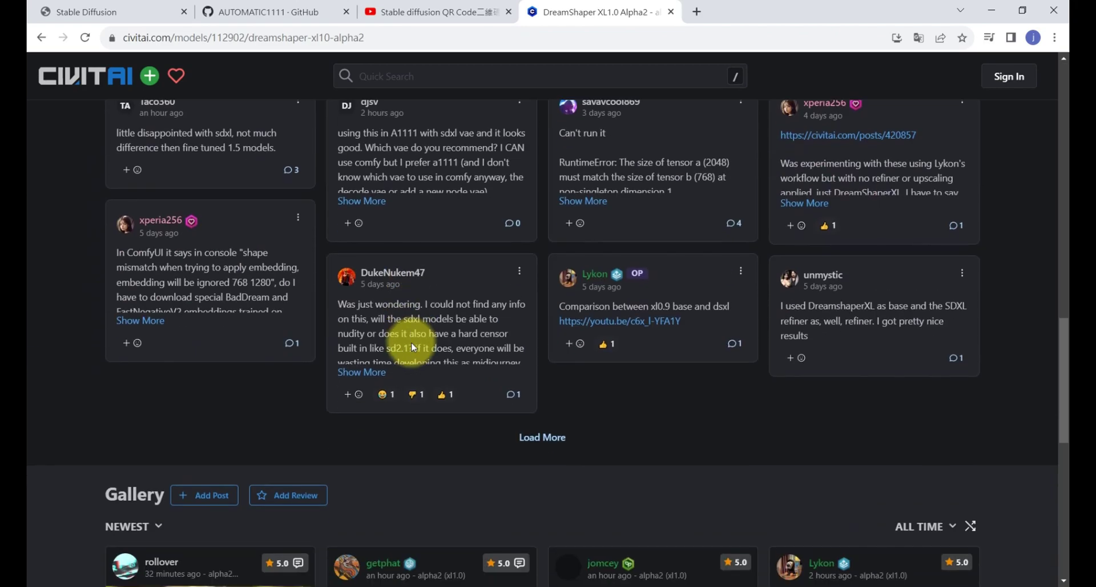
{"action": "scroll", "coordinate": [410, 351], "scroll_direction": "down", "scroll_amount": 2}
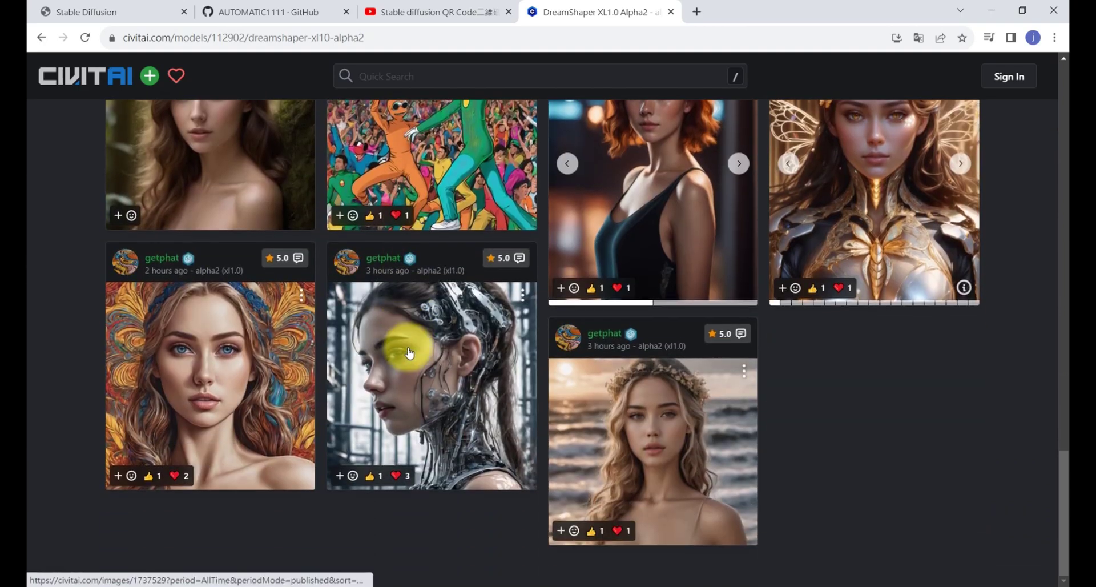
{"action": "scroll", "coordinate": [402, 346], "scroll_direction": "up", "scroll_amount": 20}
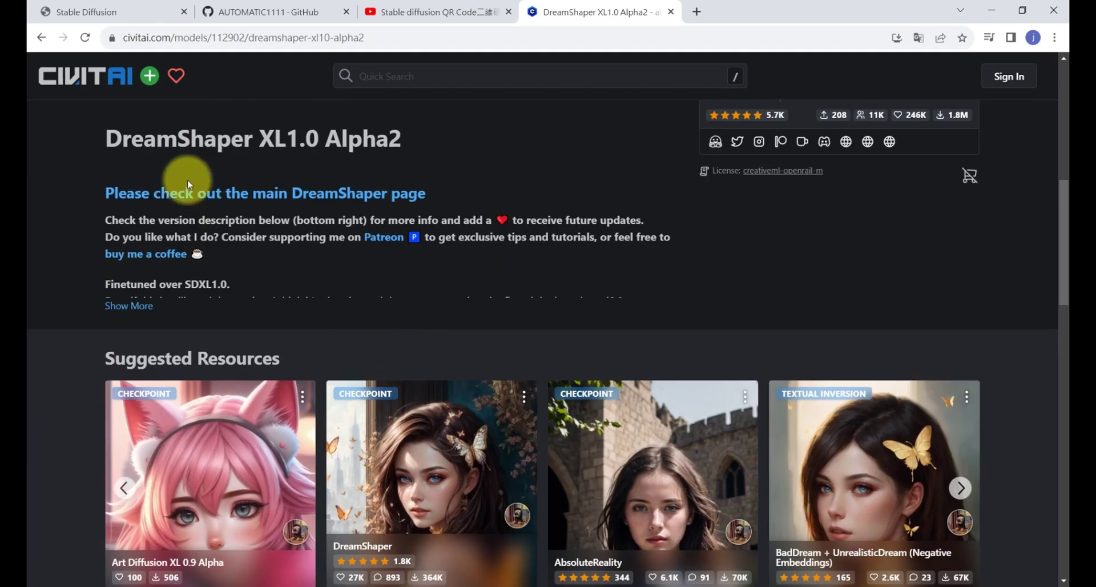
{"action": "left_click", "coordinate": [45, 38]}
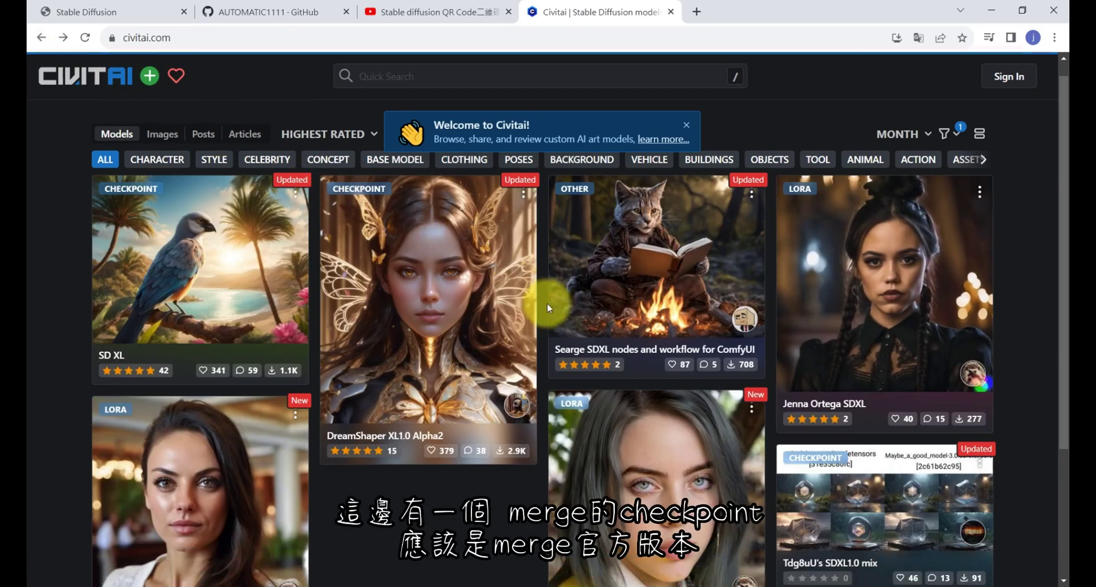
- Read the author's description and view the sample images of the Tdg8uU's SDXL1.0 mix checkpoint, then return to the model list
{"action": "left_click", "coordinate": [874, 490]}
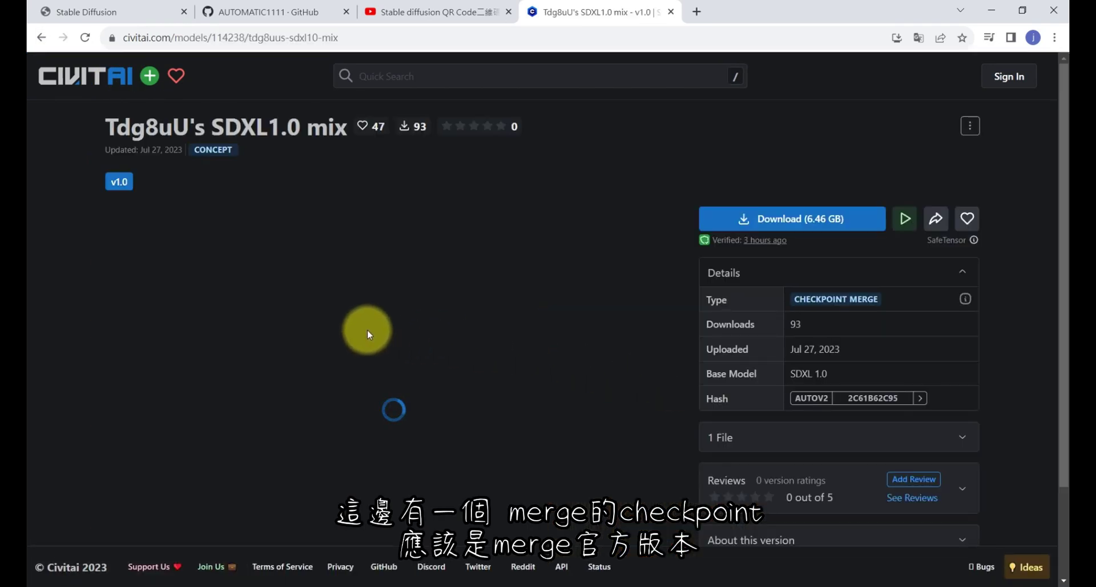
{"action": "scroll", "coordinate": [368, 330], "scroll_direction": "down", "scroll_amount": 2}
{"action": "left_click_drag", "start_coordinate": [104, 522], "coordinate": [547, 534]}
{"action": "scroll", "coordinate": [598, 405], "scroll_direction": "down", "scroll_amount": 1}
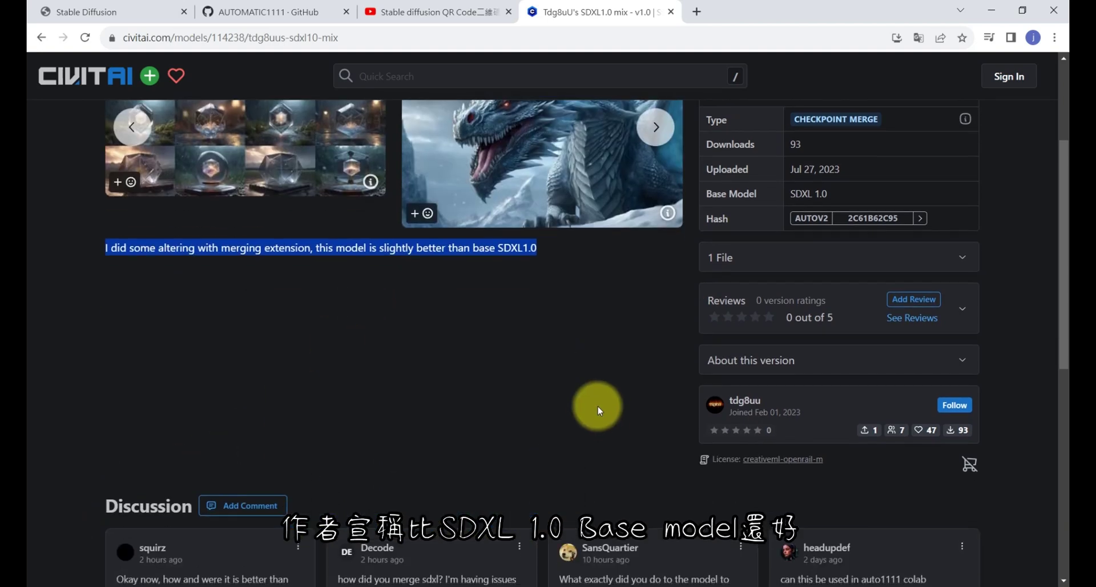
{"action": "scroll", "coordinate": [597, 407], "scroll_direction": "up", "scroll_amount": 2}
{"action": "left_click", "coordinate": [655, 262]}
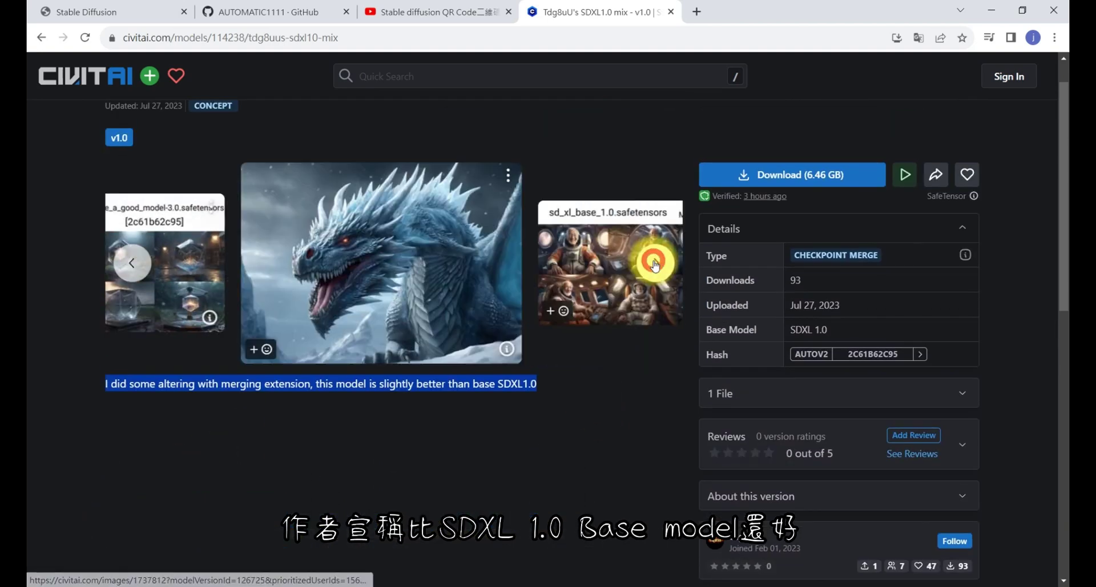
{"action": "left_click", "coordinate": [71, 87]}
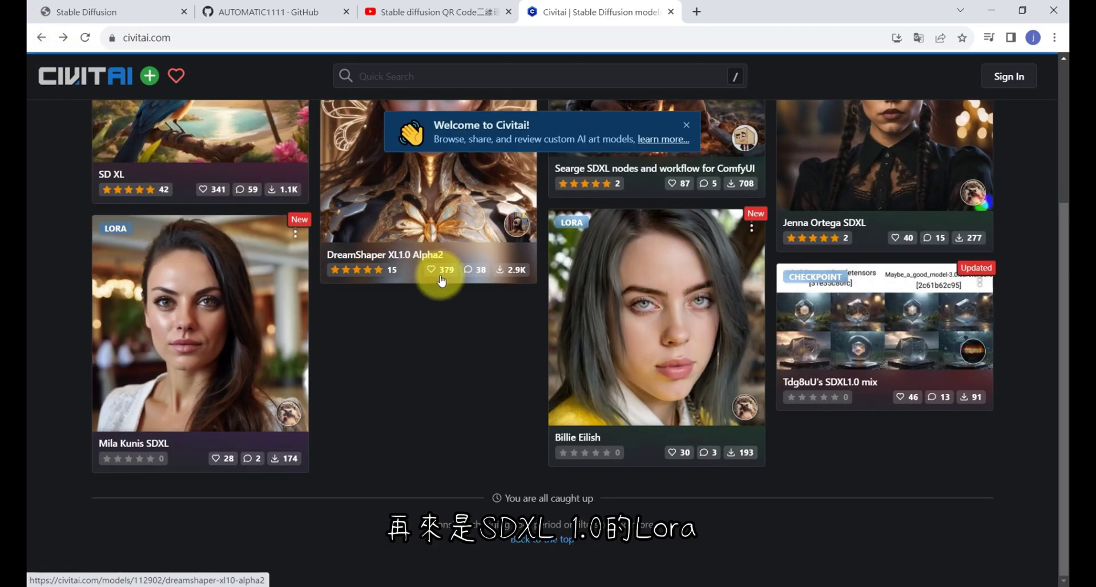
- Check the download sizes of the Mila Kunis SDXL, Billie Eilish and Jenna Ortega SDXL LoRAs on their model pages
{"action": "scroll", "coordinate": [517, 359], "scroll_direction": "up", "scroll_amount": 2}
{"action": "scroll", "coordinate": [520, 360], "scroll_direction": "up", "scroll_amount": 2}
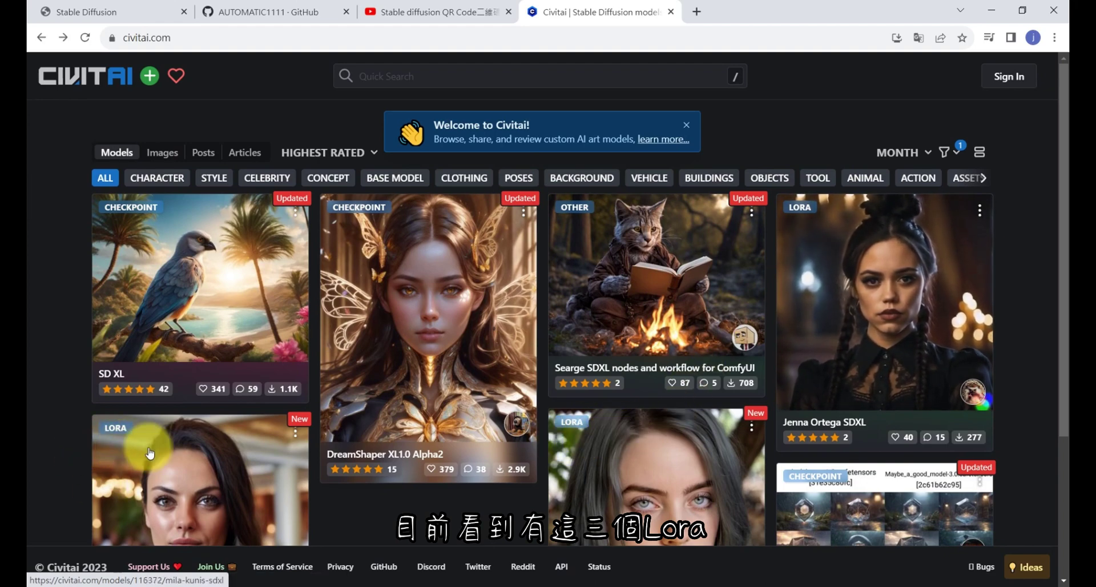
{"action": "scroll", "coordinate": [204, 467], "scroll_direction": "down", "scroll_amount": 1}
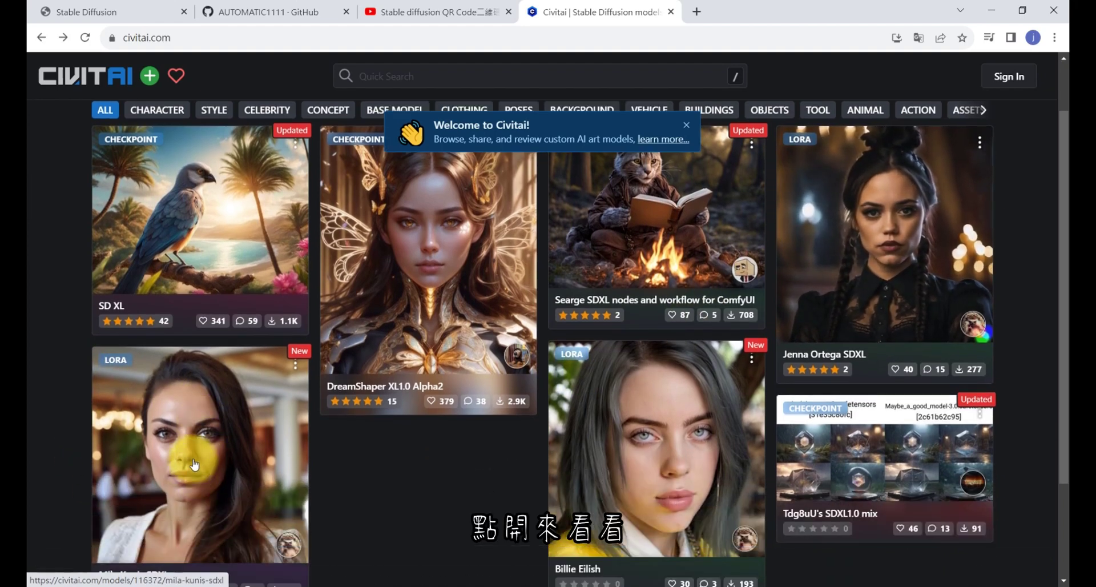
{"action": "left_click", "coordinate": [194, 461]}
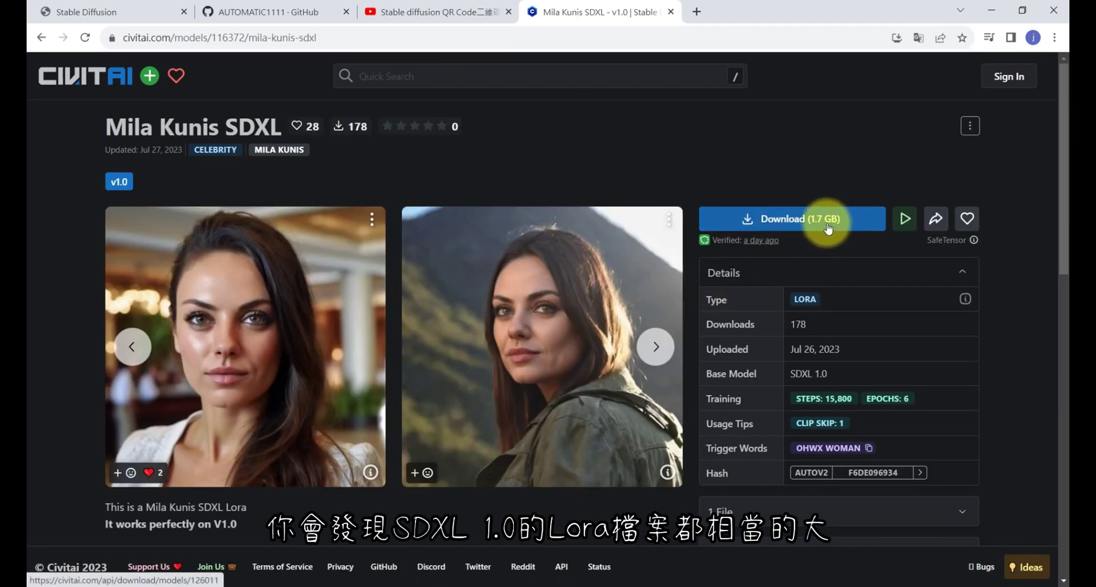
{"action": "left_click", "coordinate": [41, 37]}
{"action": "left_click", "coordinate": [641, 330]}
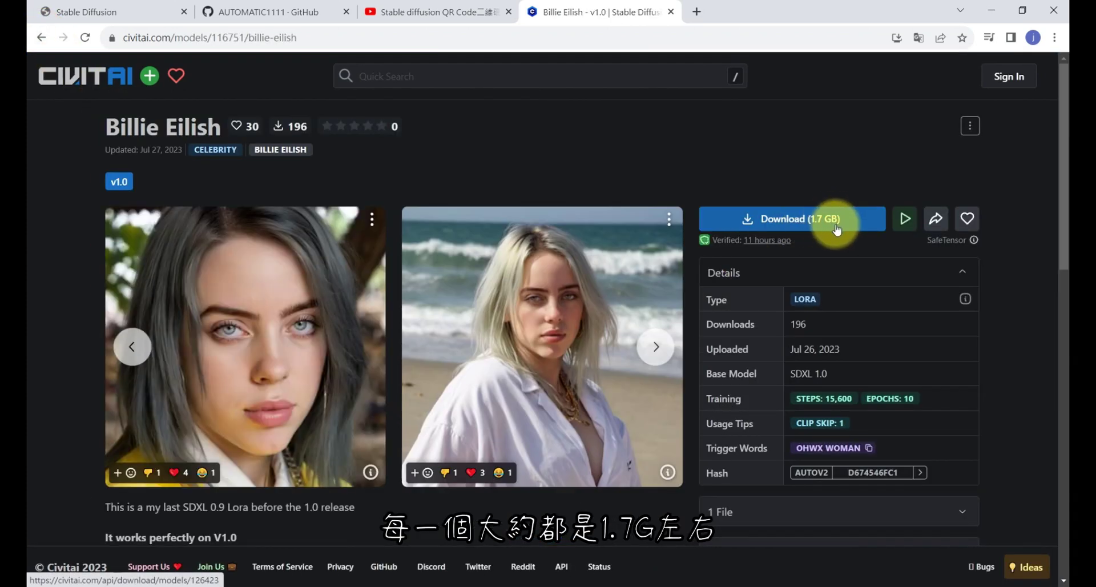
{"action": "left_click", "coordinate": [42, 37]}
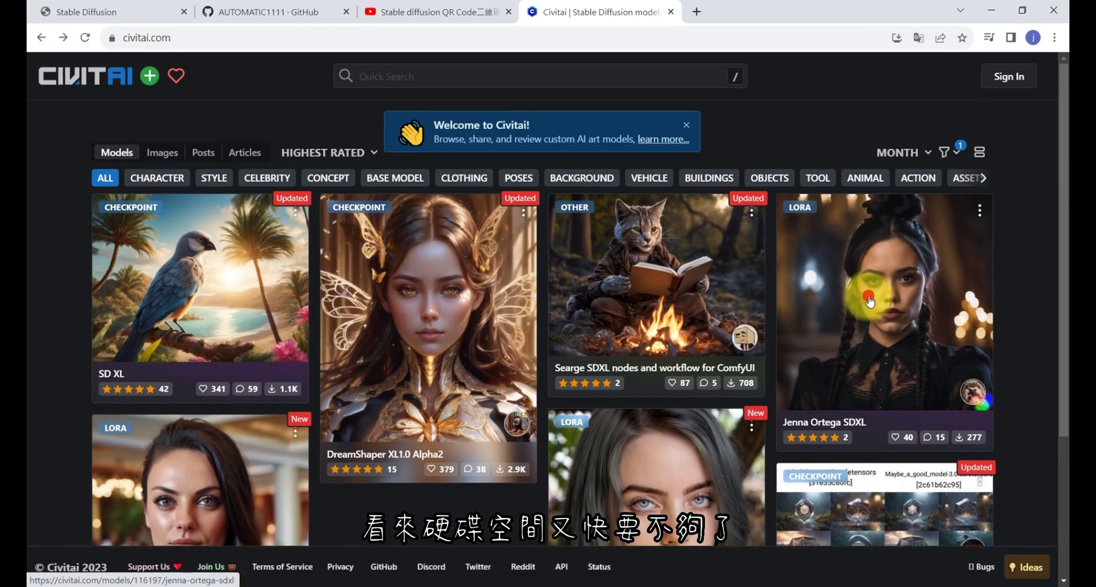
{"action": "left_click", "coordinate": [867, 294]}
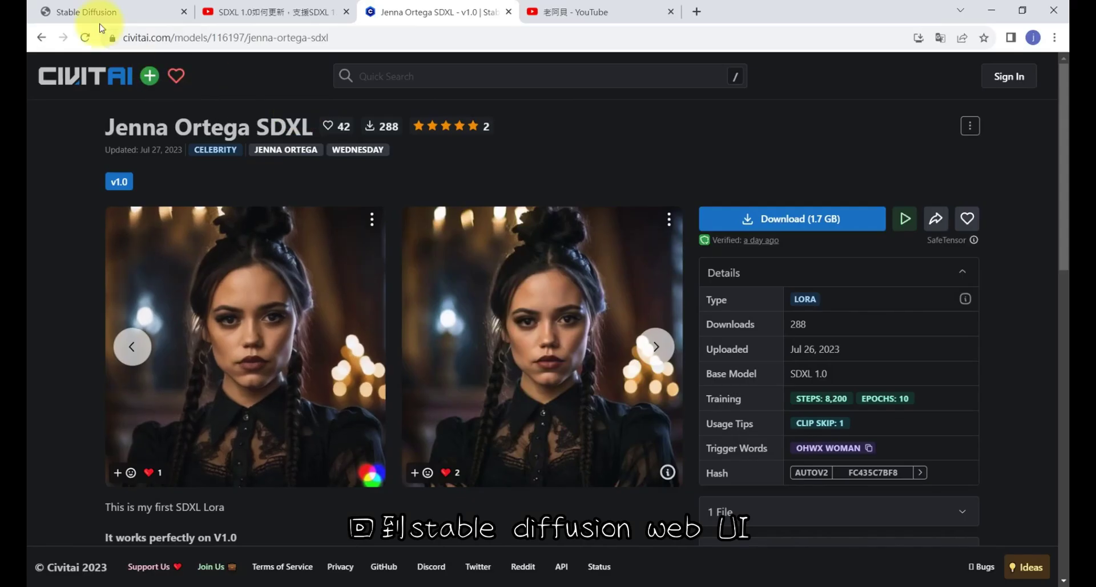
- Return to the Stable Diffusion web UI and load the sdXL_v10.safetensors checkpoint
{"action": "left_click", "coordinate": [108, 11]}
{"action": "left_click", "coordinate": [244, 91]}
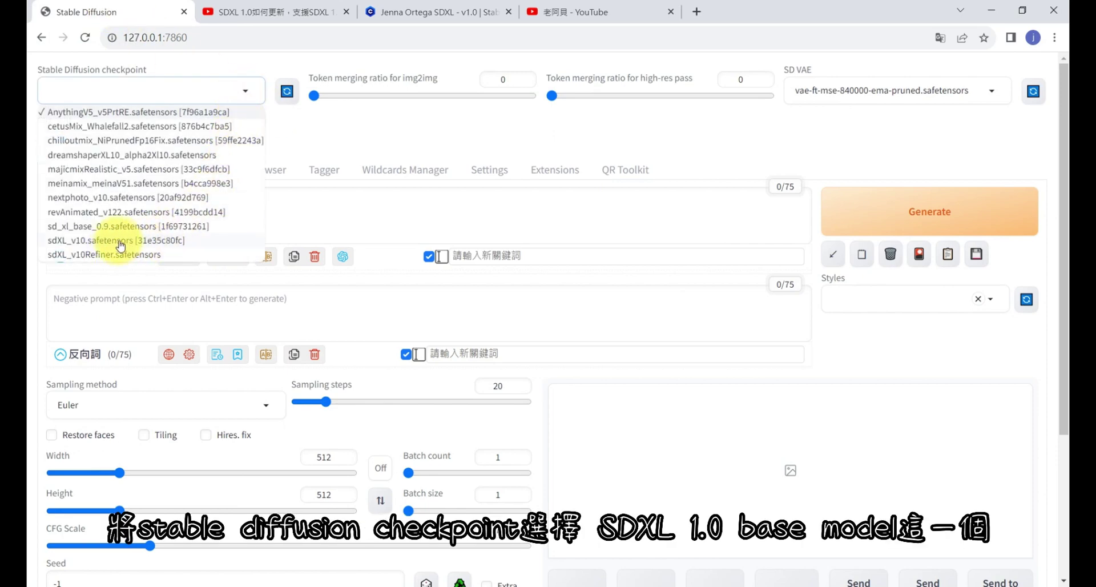
{"action": "left_click", "coordinate": [124, 241]}
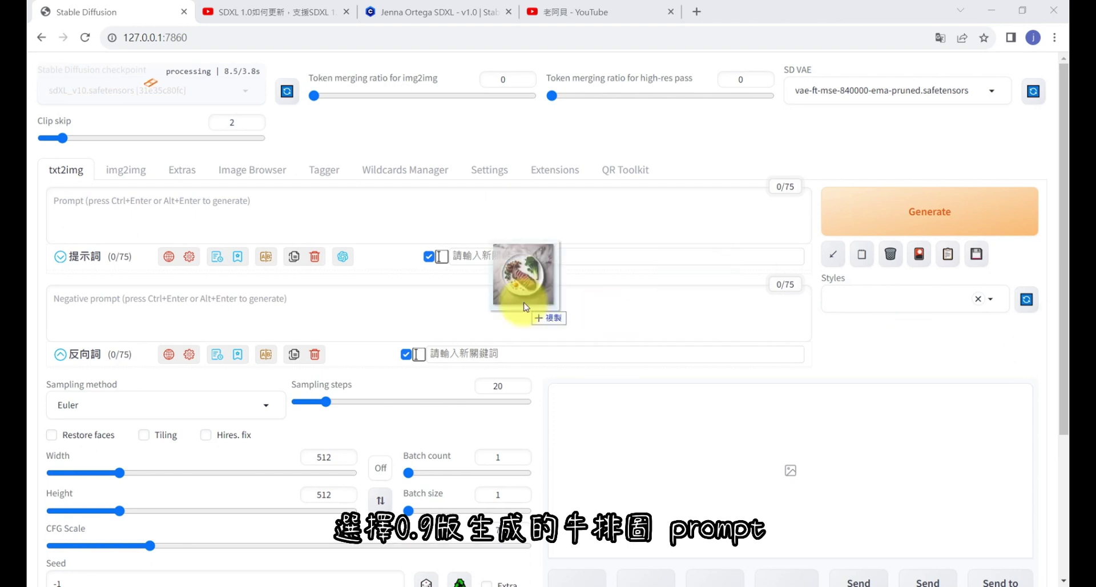
- Drop the SDXL 0.9 steak image into the prompt and apply its embedded generation parameters to the txt2img settings
{"action": "left_click_drag", "start_coordinate": [519, 300], "coordinate": [271, 228]}
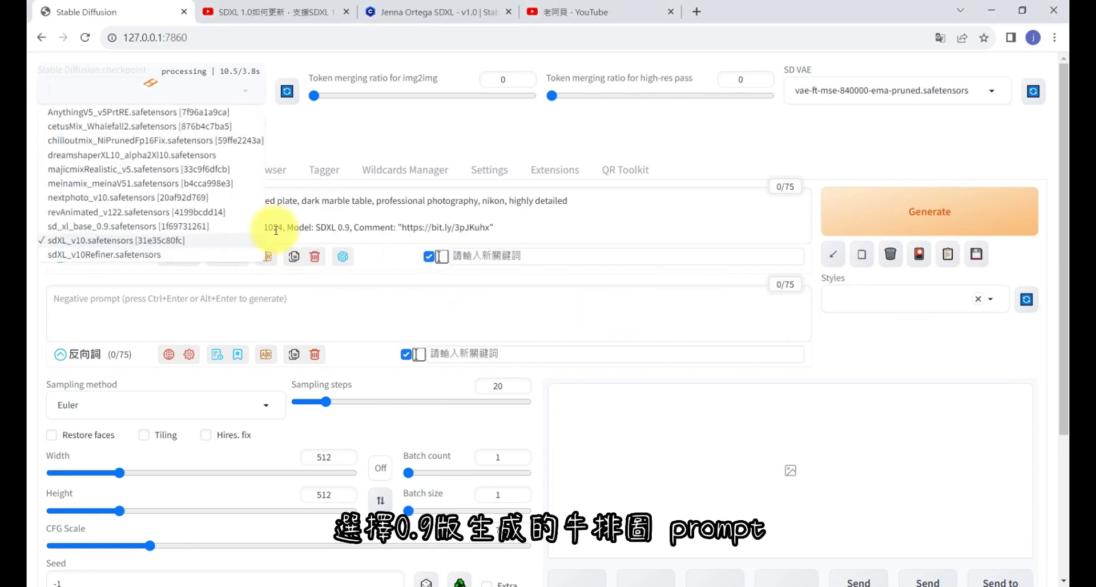
{"action": "left_click", "coordinate": [833, 256]}
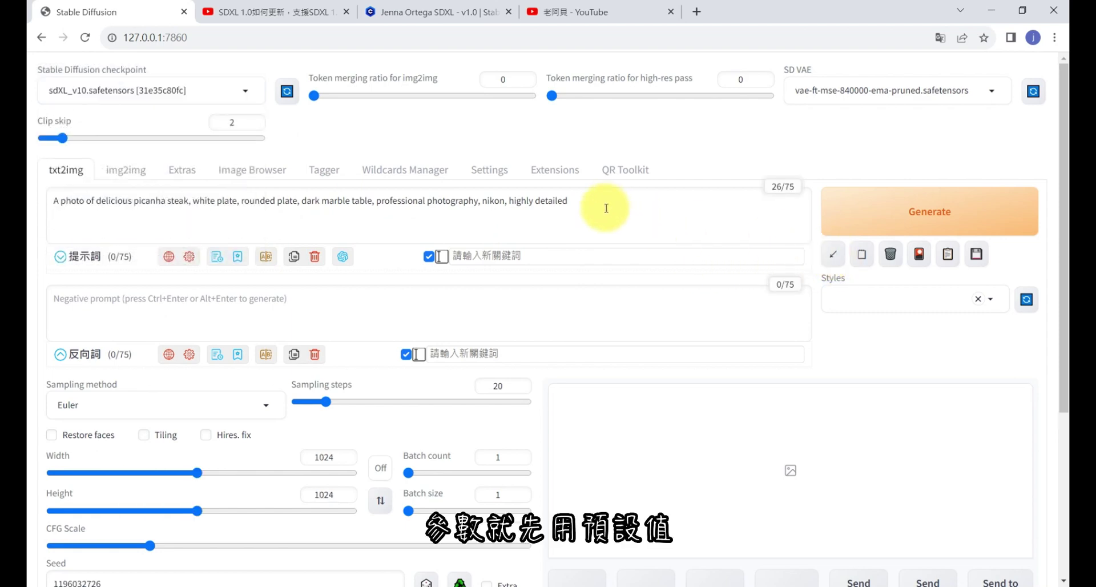
{"action": "scroll", "coordinate": [540, 337], "scroll_direction": "down", "scroll_amount": 5}
{"action": "scroll", "coordinate": [540, 337], "scroll_direction": "up", "scroll_amount": 5}
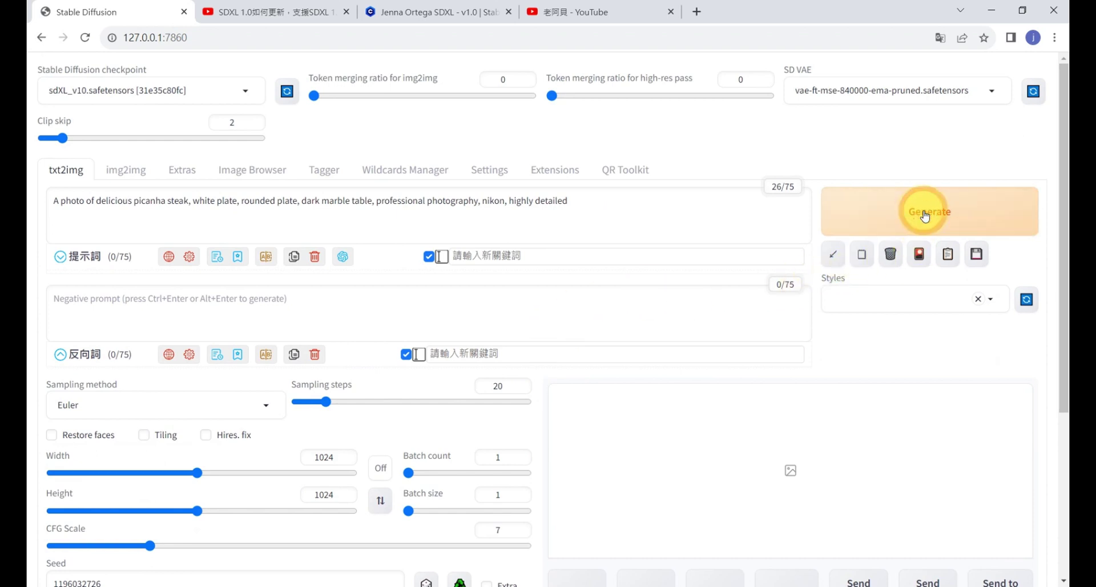
- Generate the picanha steak image with the loaded SDXL checkpoint and enlarge the result for inspection
{"action": "left_click", "coordinate": [925, 216]}
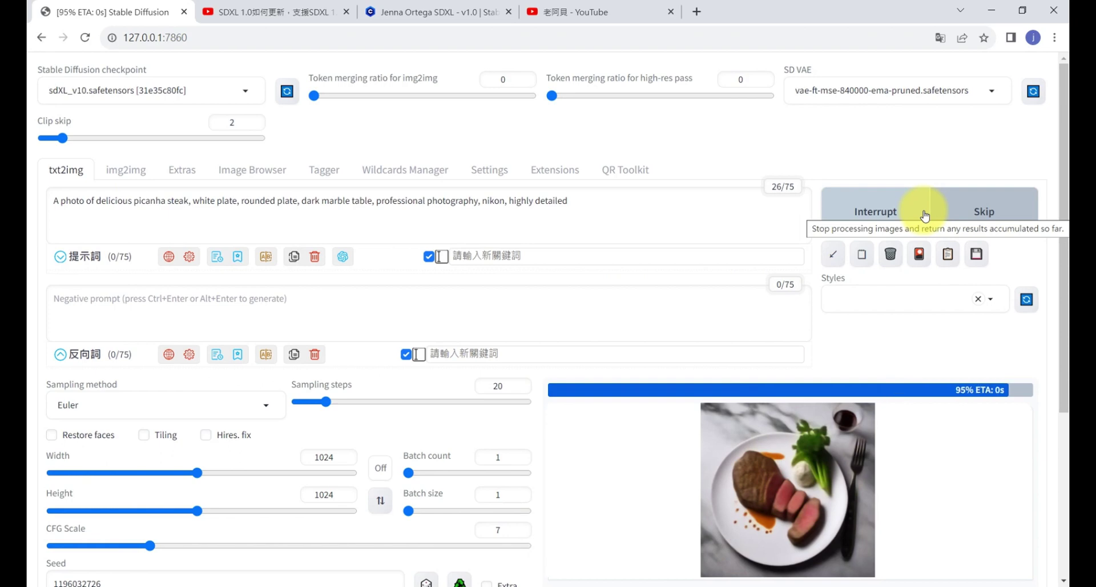
{"action": "scroll", "coordinate": [717, 362], "scroll_direction": "down", "scroll_amount": 3}
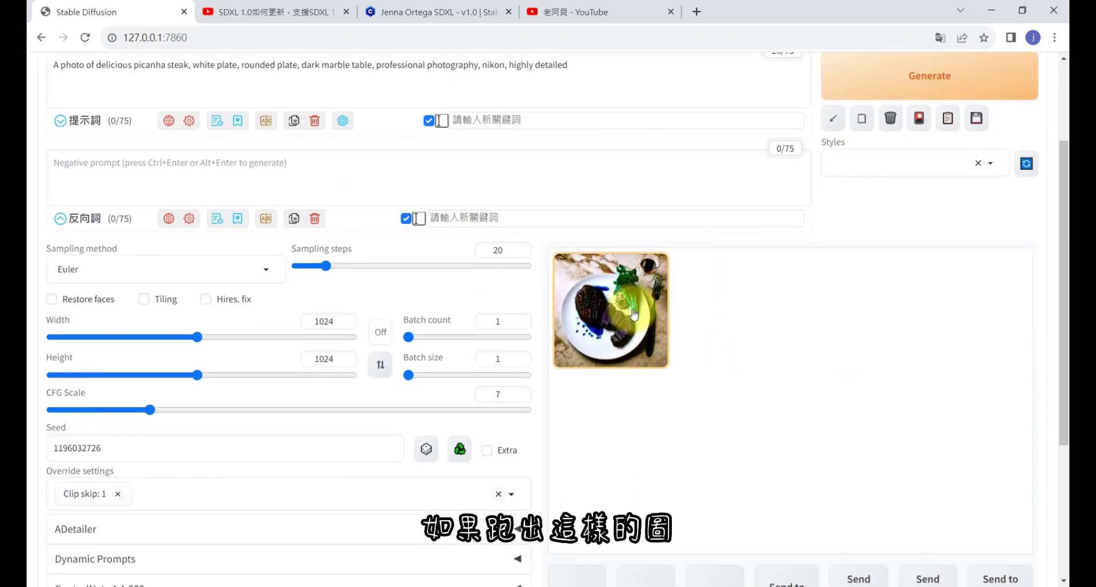
{"action": "left_click", "coordinate": [634, 313]}
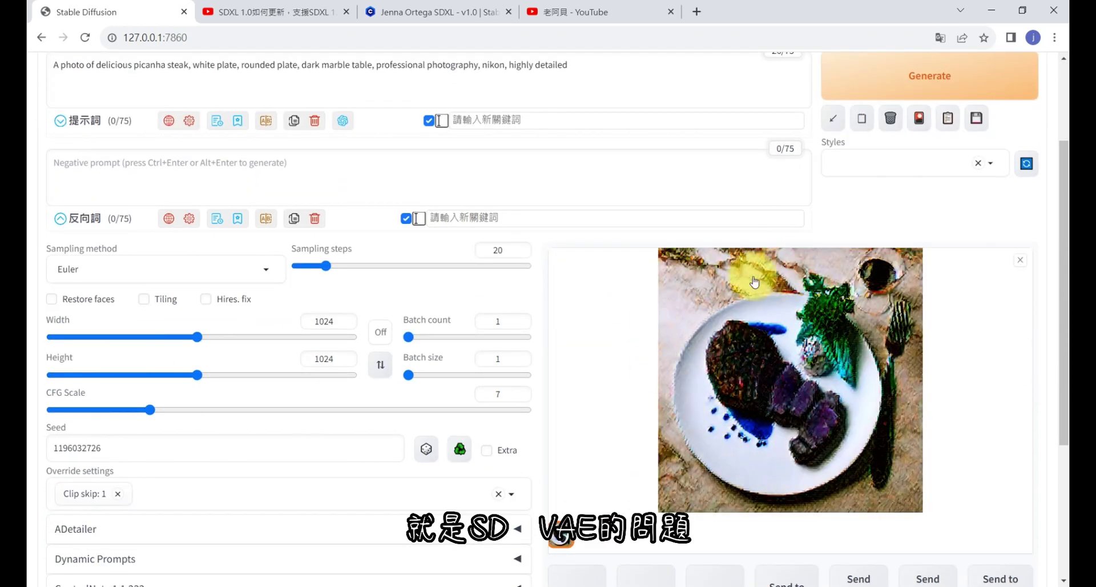
- Set the SD VAE to None and regenerate the picanha steak image with sdXL_v10
{"action": "scroll", "coordinate": [928, 331], "scroll_direction": "up", "scroll_amount": 3}
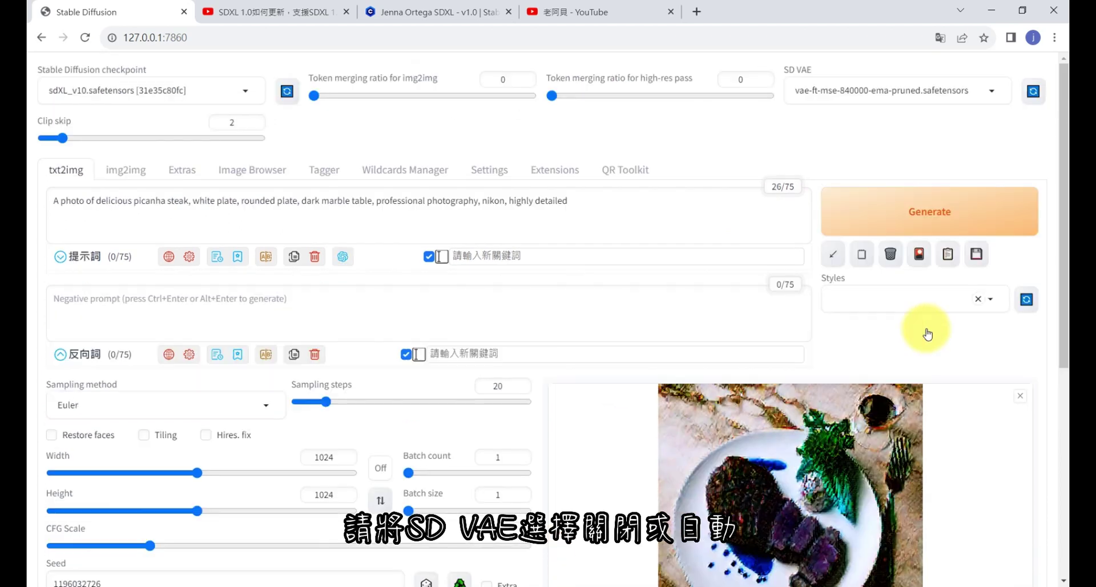
{"action": "left_click", "coordinate": [991, 93]}
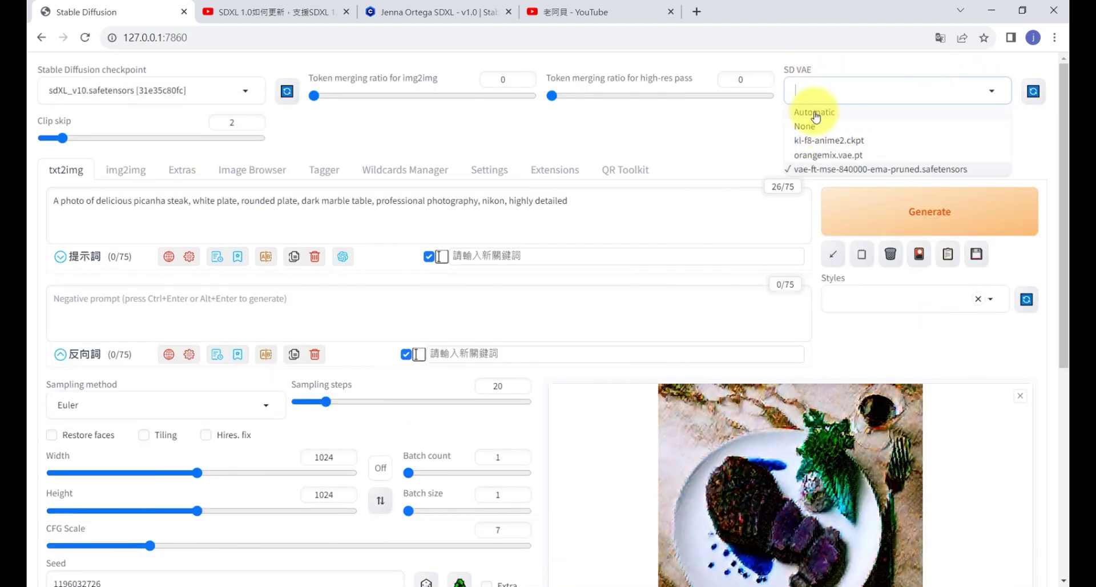
{"action": "left_click", "coordinate": [830, 126]}
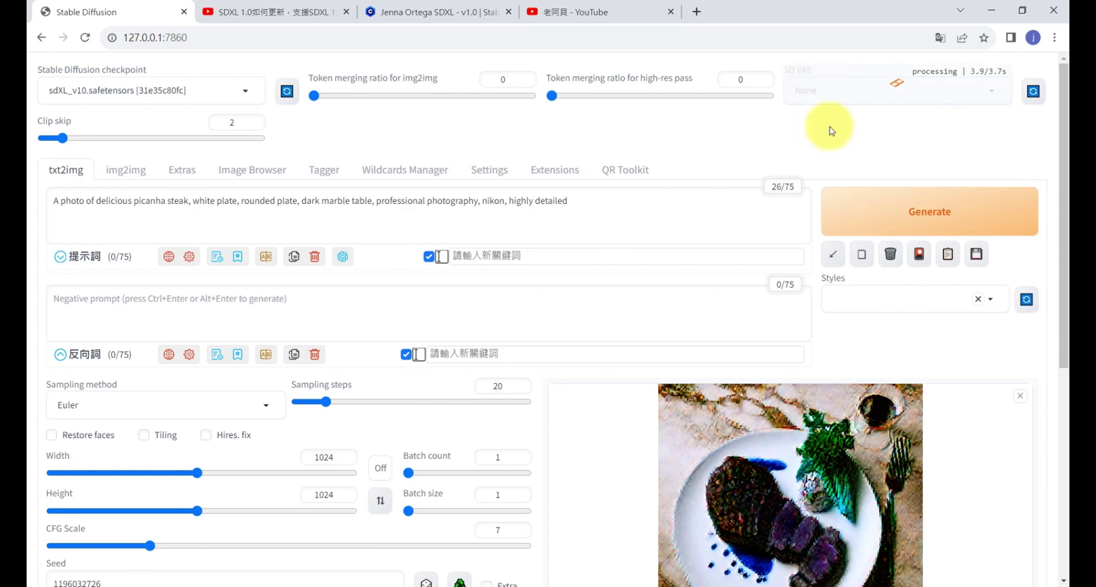
{"action": "left_click", "coordinate": [926, 212]}
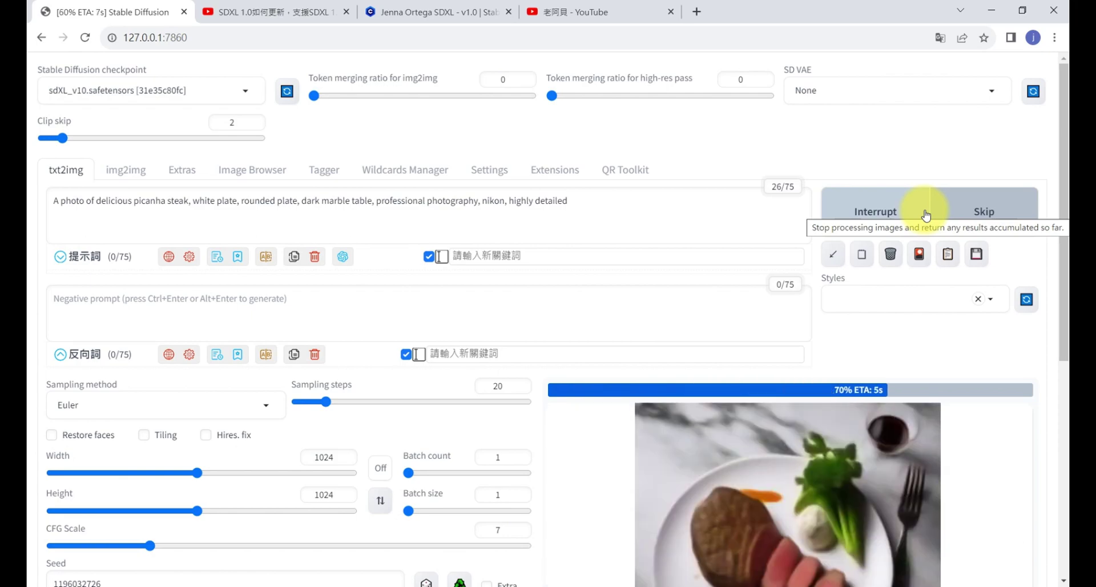
- Enlarge the regenerated steak image to full size for inspection, and close the viewer
{"action": "scroll", "coordinate": [526, 293], "scroll_direction": "down", "scroll_amount": 4}
{"action": "left_click", "coordinate": [776, 317]}
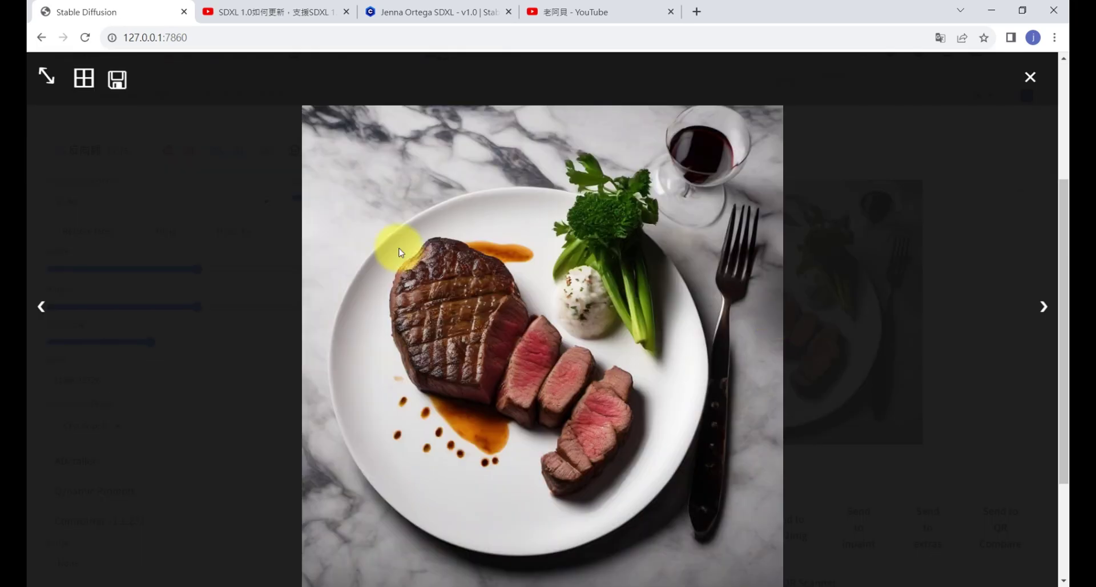
{"action": "left_click", "coordinate": [47, 76]}
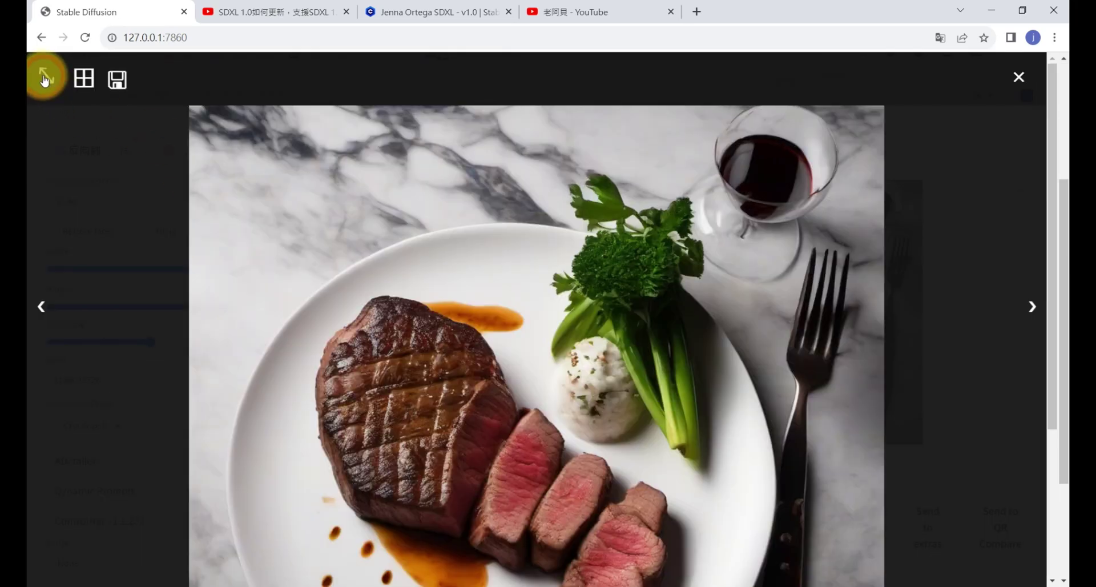
{"action": "left_click", "coordinate": [1016, 80]}
- Load the sd_xl_base_0.9.safetensors checkpoint and generate the same steak image for comparison
{"action": "scroll", "coordinate": [575, 232], "scroll_direction": "up", "scroll_amount": 4}
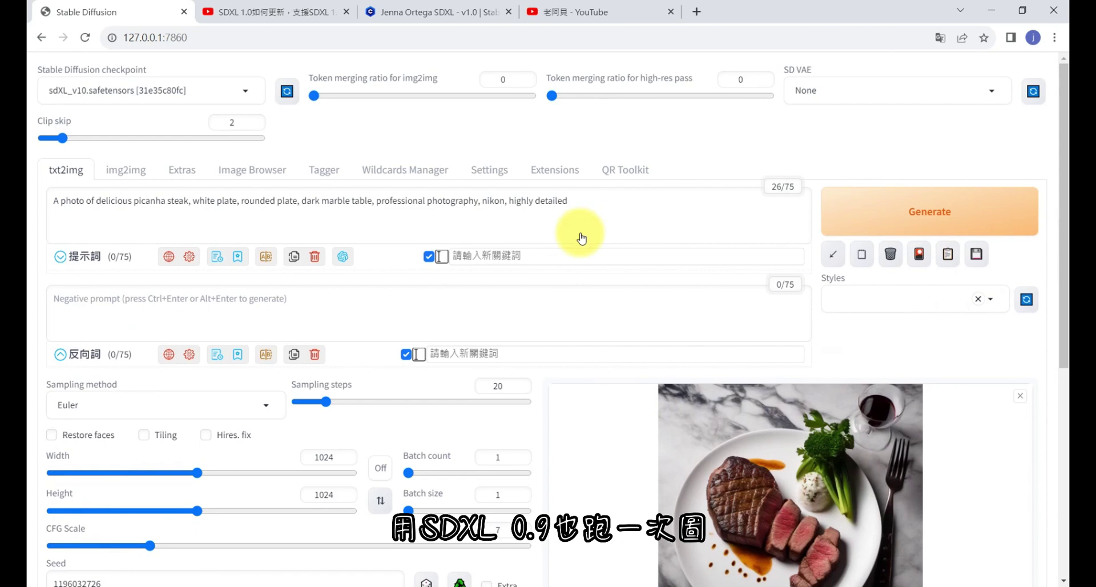
{"action": "left_click", "coordinate": [245, 91]}
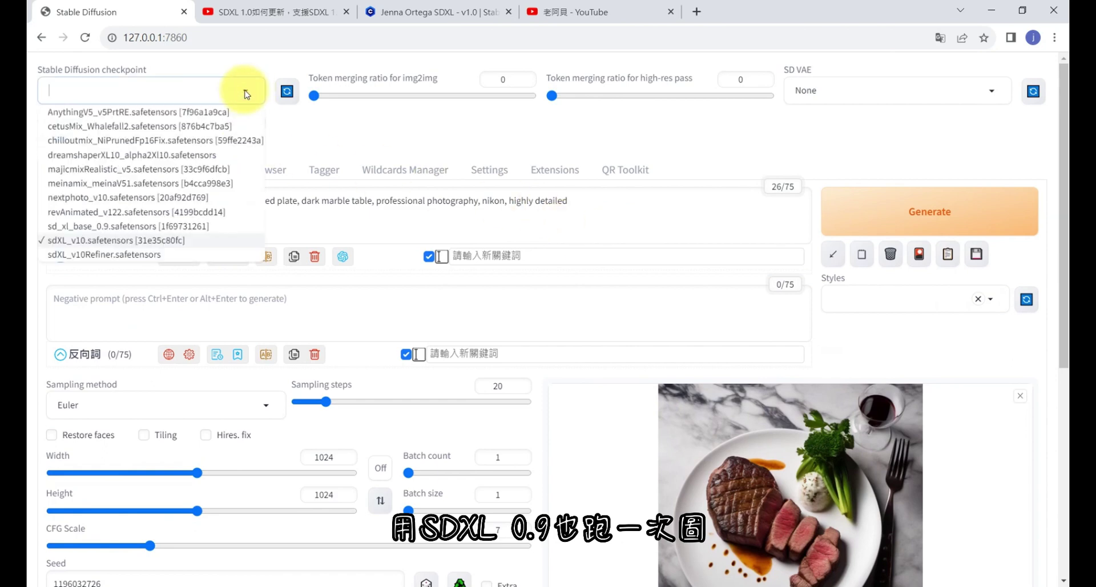
{"action": "left_click", "coordinate": [113, 227]}
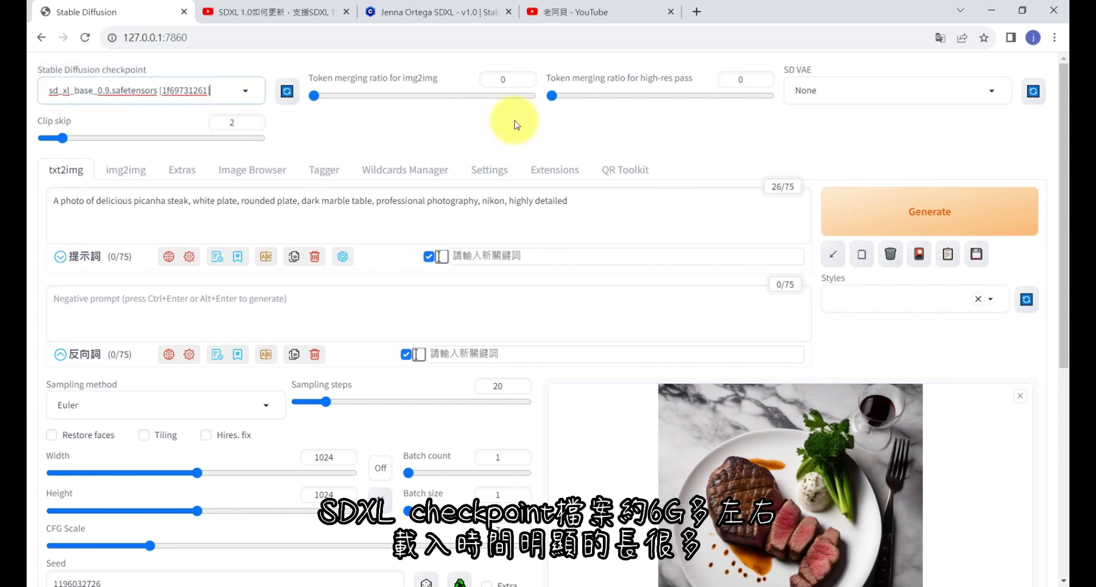
{"action": "left_click", "coordinate": [920, 212]}
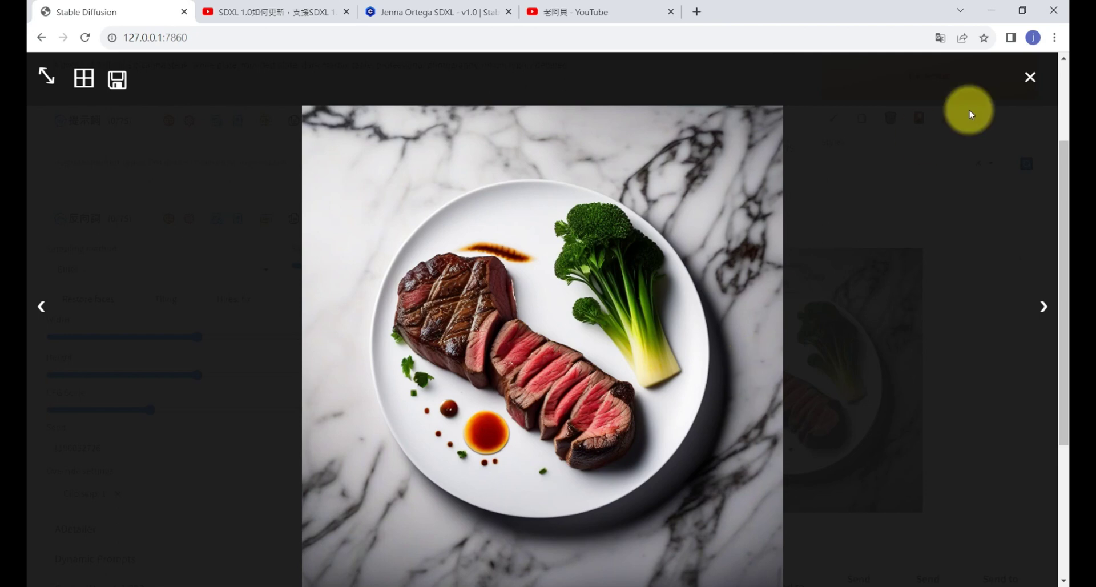
{"action": "left_click", "coordinate": [969, 110]}
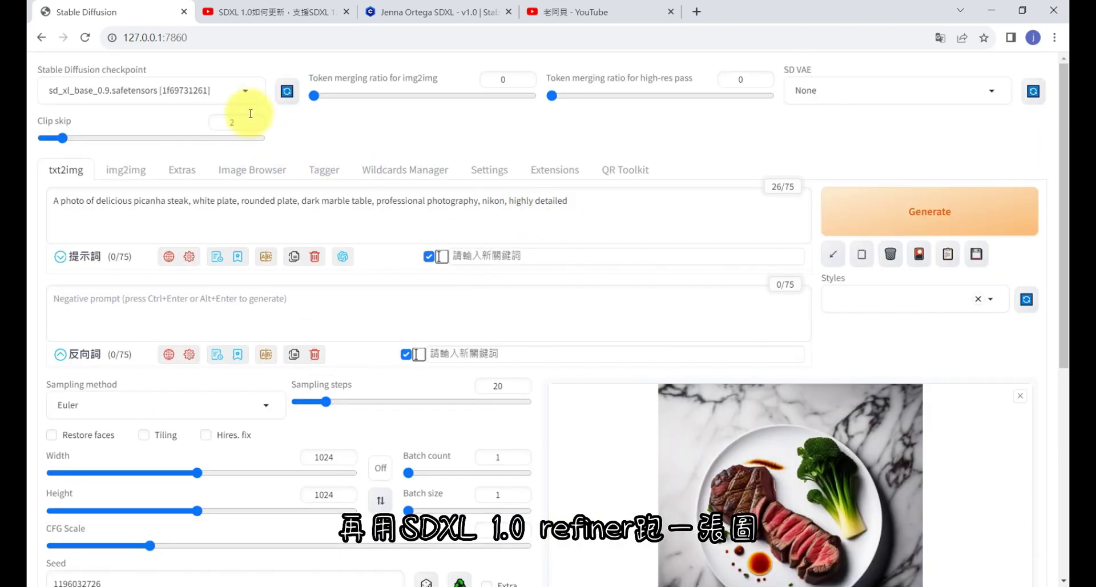
- Load the sdXL_v10Refiner.safetensors checkpoint, then generate the steak image and view it enlarged
{"action": "left_click", "coordinate": [245, 93]}
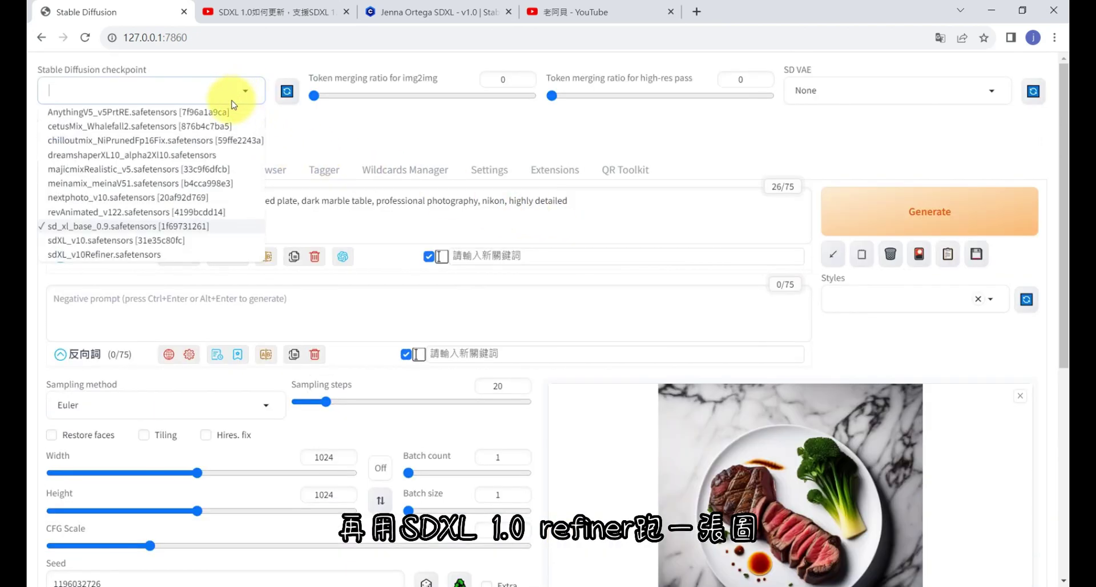
{"action": "left_click", "coordinate": [99, 256]}
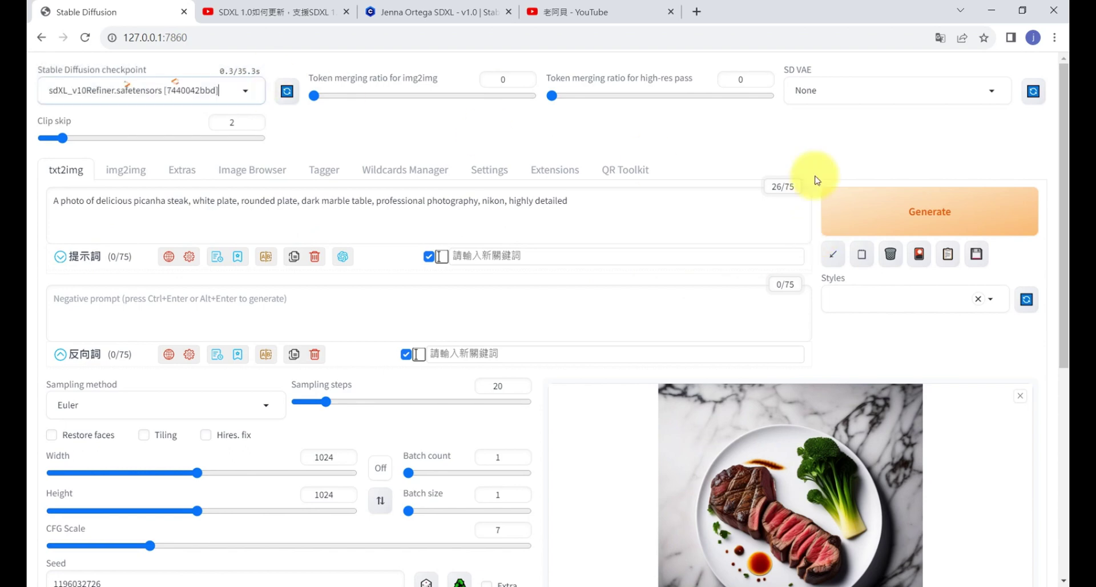
{"action": "left_click", "coordinate": [924, 213]}
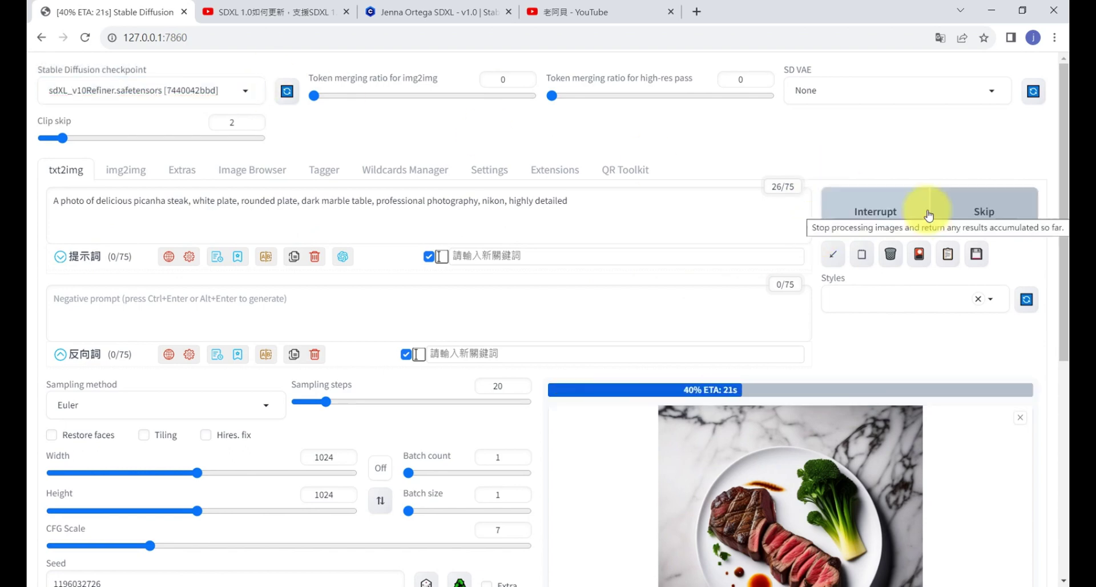
{"action": "scroll", "coordinate": [590, 285], "scroll_direction": "down", "scroll_amount": 2}
{"action": "left_click", "coordinate": [765, 362]}
{"action": "left_click", "coordinate": [765, 362]}
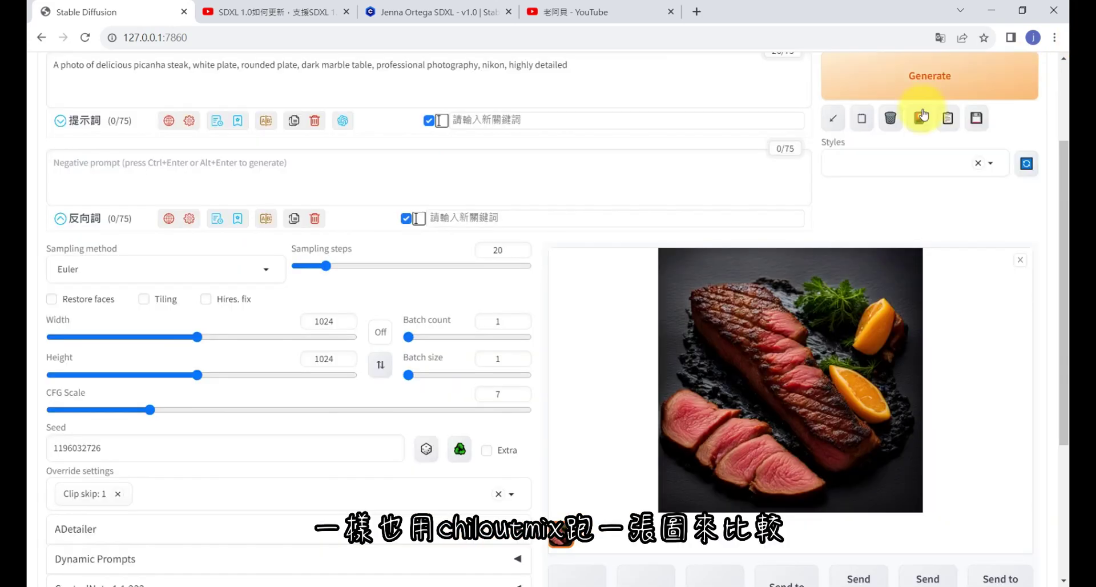
- Load the chilloutmix_NiPrunedFp16Fix.safetensors checkpoint and generate the steak image with the same settings
{"action": "scroll", "coordinate": [228, 140], "scroll_direction": "up", "scroll_amount": 3}
{"action": "left_click", "coordinate": [148, 90]}
{"action": "left_click", "coordinate": [87, 141]}
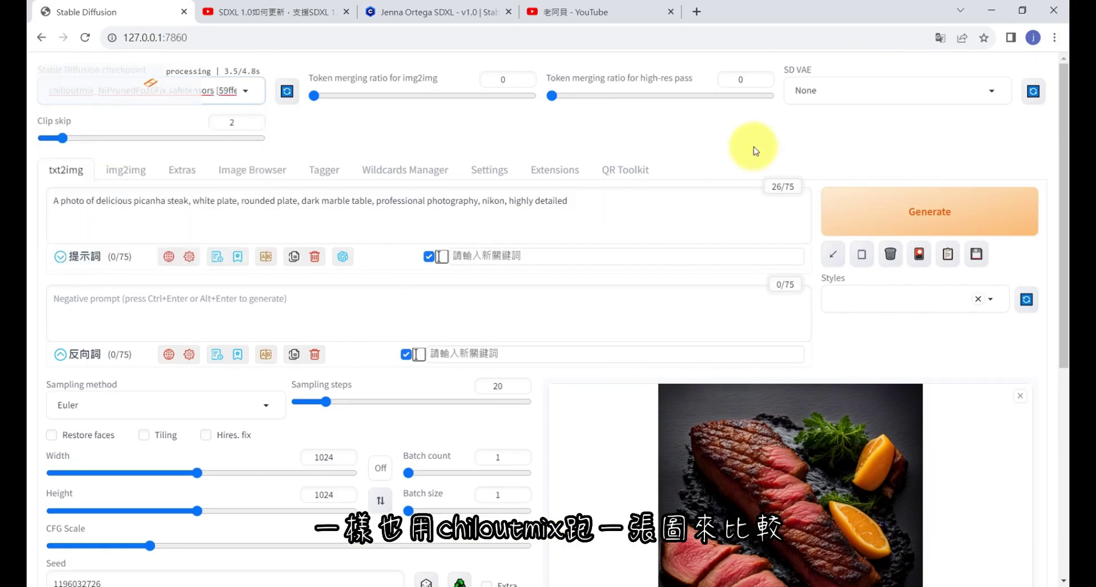
{"action": "left_click", "coordinate": [929, 211]}
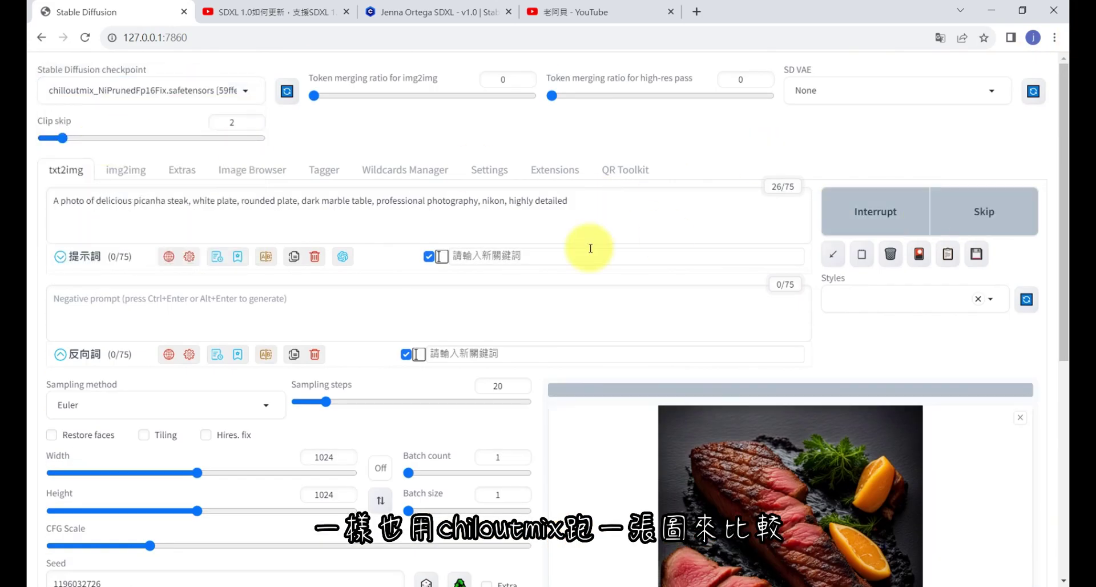
{"action": "scroll", "coordinate": [591, 251], "scroll_direction": "down", "scroll_amount": 3}
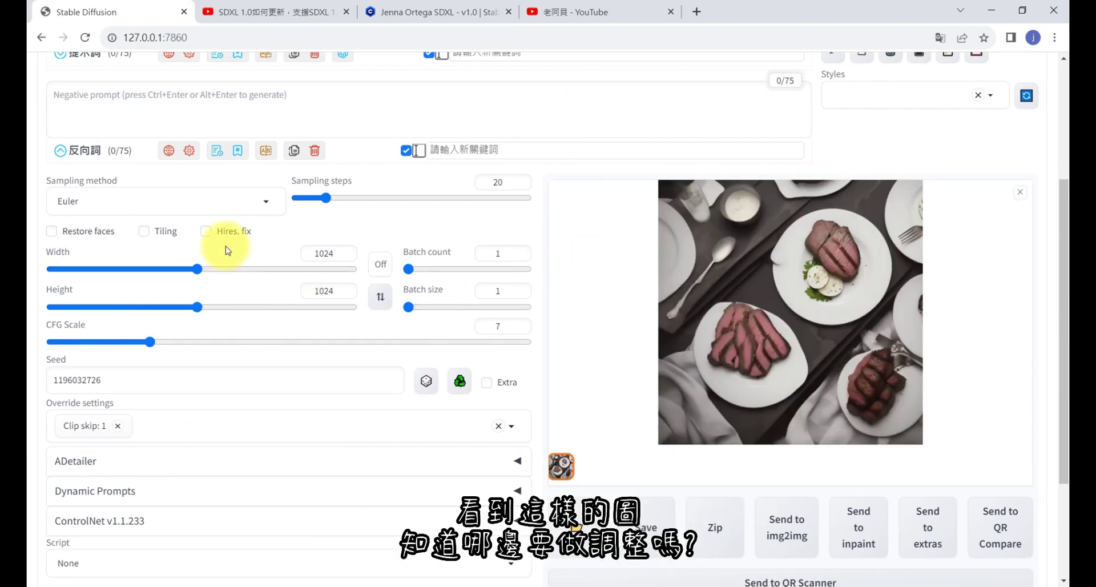
- Enable Hires. fix and set the base image size to 512 by 512
{"action": "left_click", "coordinate": [207, 232]}
{"action": "left_click", "coordinate": [315, 251]}
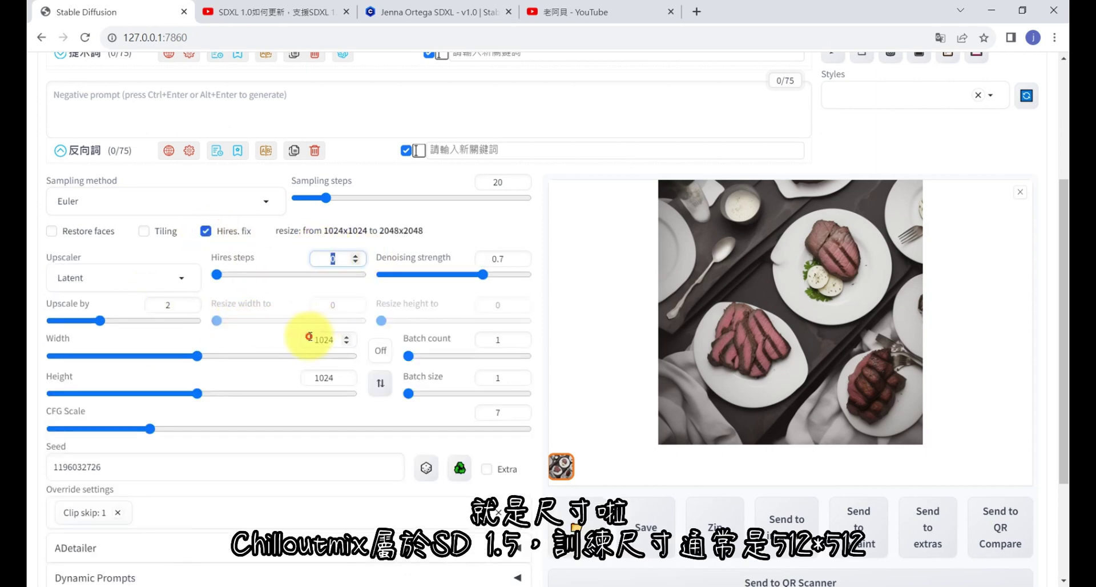
{"action": "left_click_drag", "start_coordinate": [309, 338], "coordinate": [358, 338]}
{"action": "type", "text": "512"}
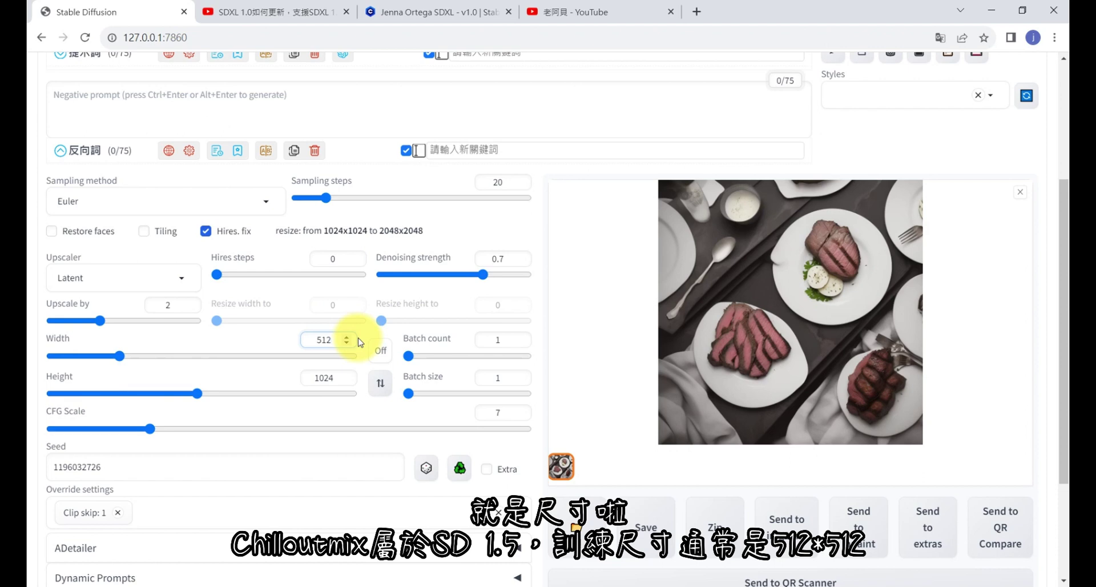
{"action": "left_click_drag", "start_coordinate": [311, 376], "coordinate": [381, 381]}
{"action": "type", "text": "512"}
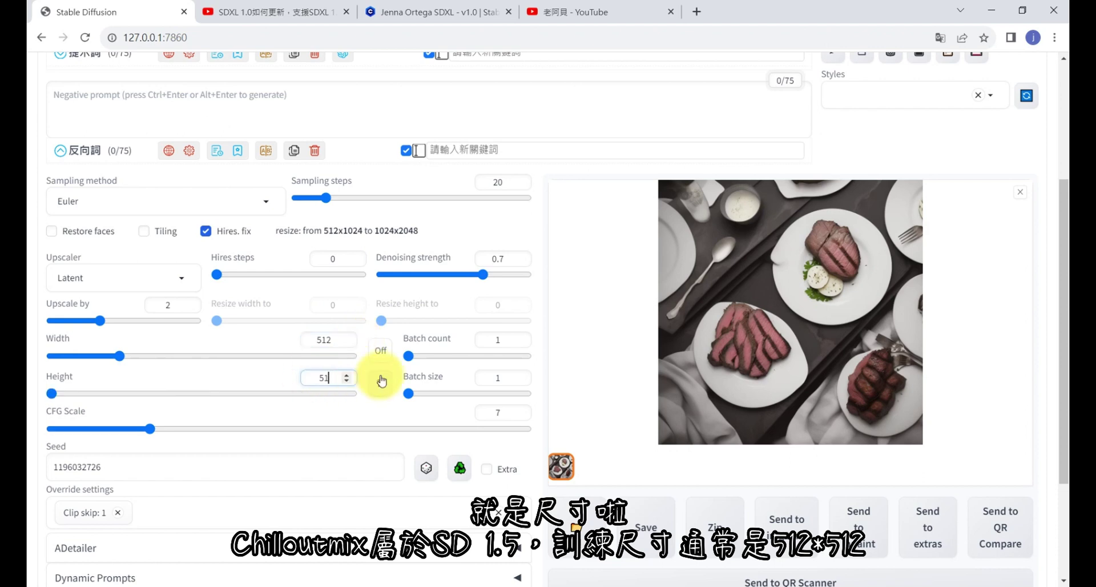
{"action": "left_click", "coordinate": [546, 314]}
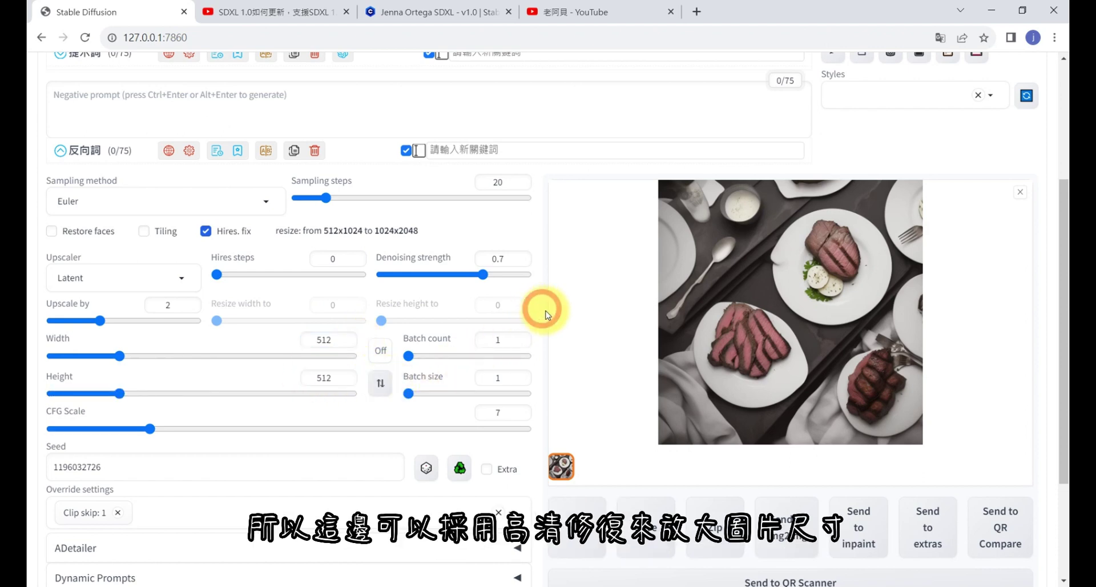
- Generate the upscaled steak image with the chilloutmix checkpoint and inspect the result enlarged
{"action": "scroll", "coordinate": [547, 314], "scroll_direction": "up", "scroll_amount": 3}
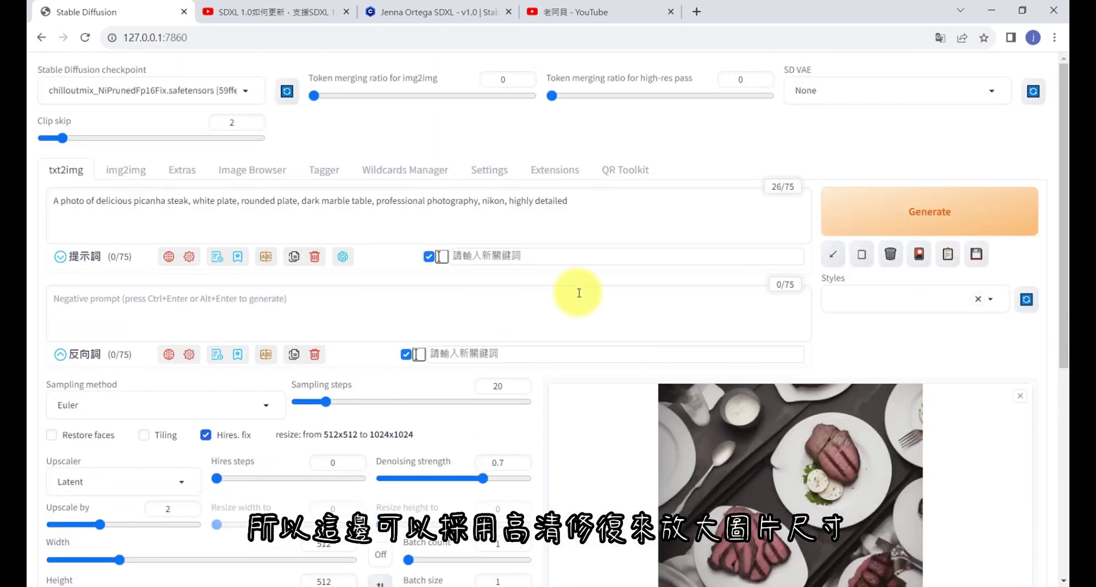
{"action": "left_click", "coordinate": [893, 217]}
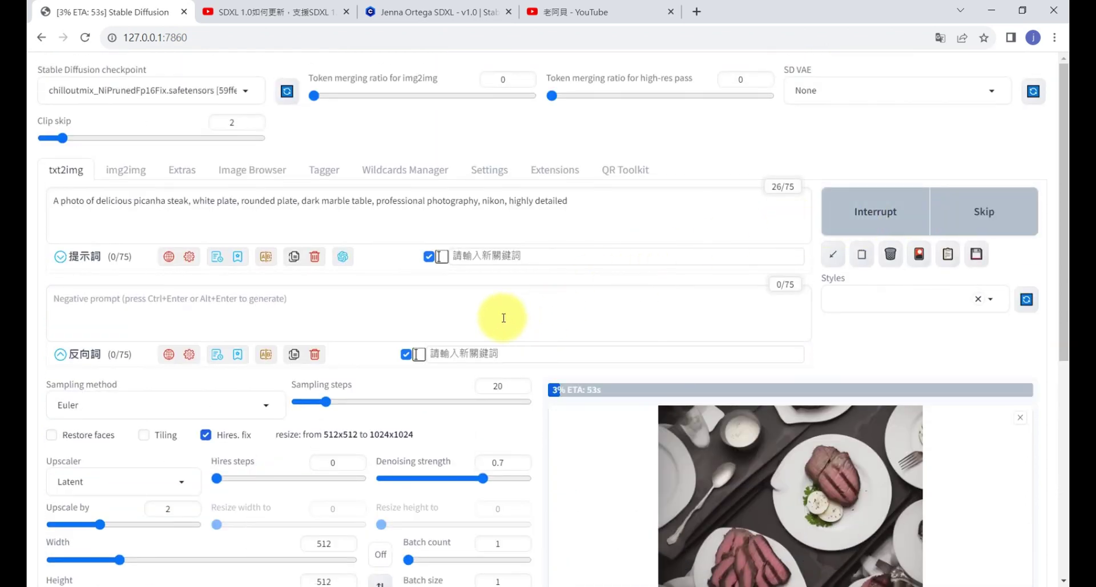
{"action": "scroll", "coordinate": [501, 318], "scroll_direction": "down", "scroll_amount": 2}
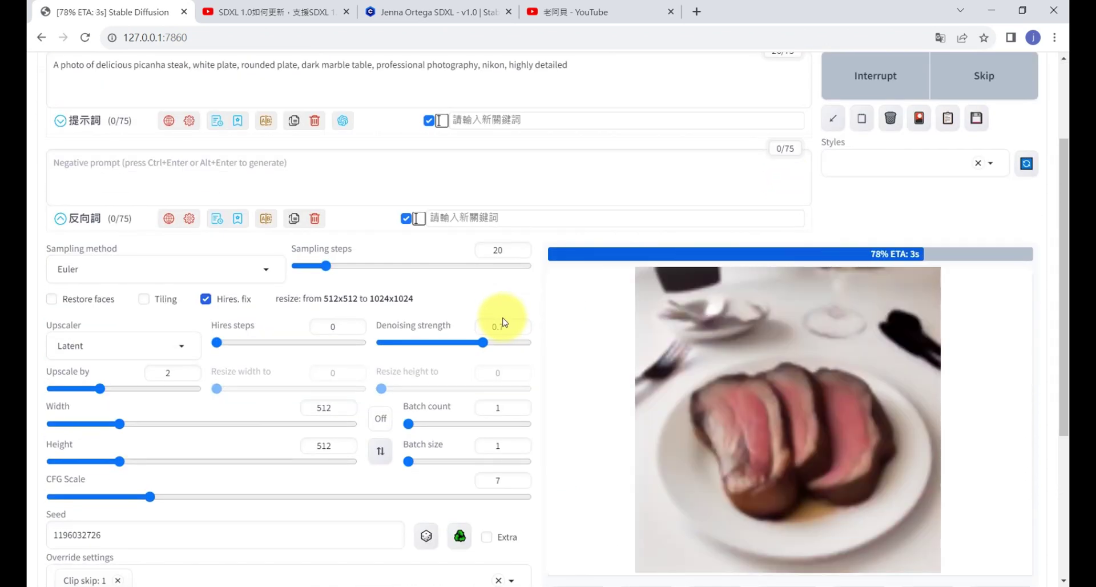
{"action": "left_click", "coordinate": [812, 367]}
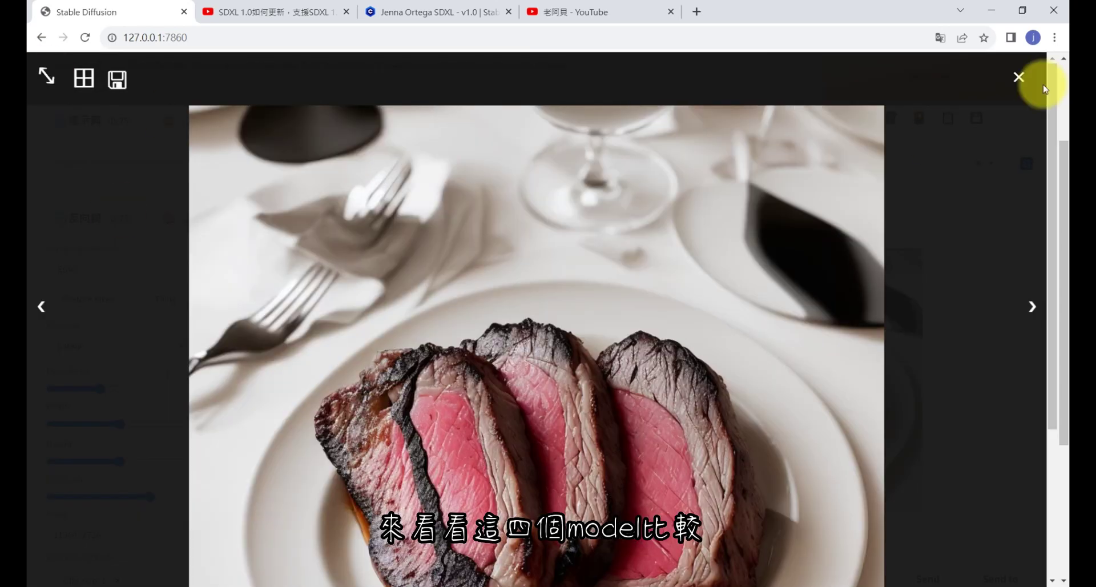
{"action": "left_click", "coordinate": [1030, 78]}
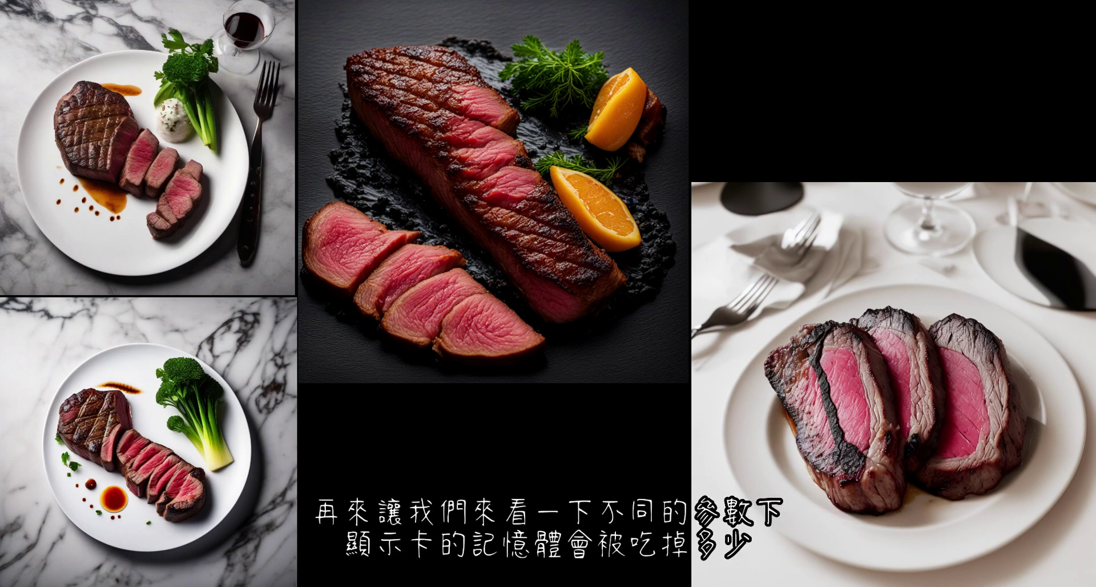
- Restore the previous portrait's generation parameters and generate it with a random seed (-1) using sdXL_v10
{"action": "left_click", "coordinate": [832, 252]}
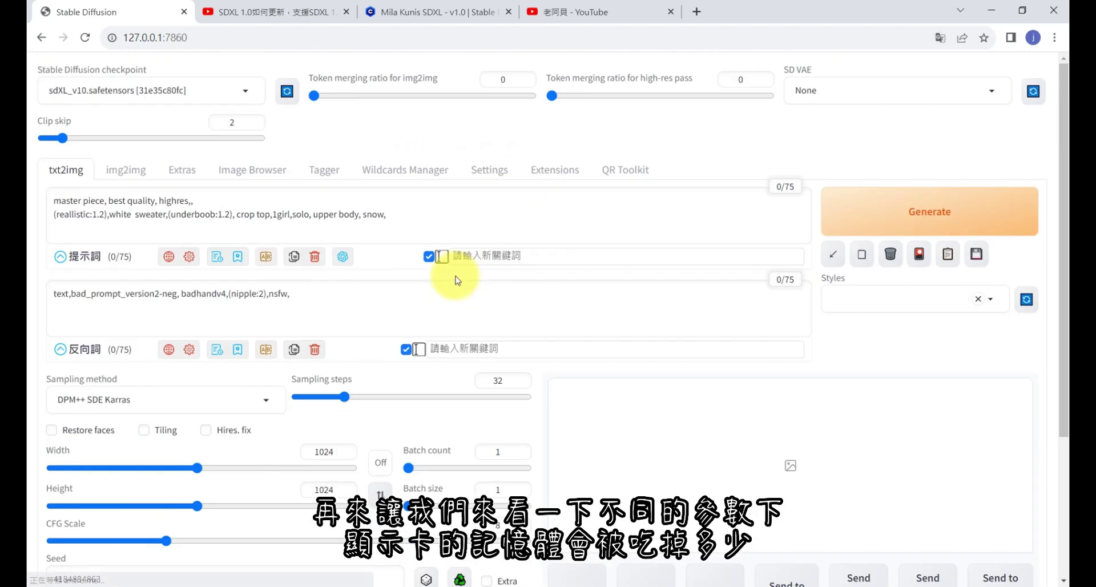
{"action": "scroll", "coordinate": [453, 276], "scroll_direction": "down", "scroll_amount": 5}
{"action": "left_click", "coordinate": [422, 380]}
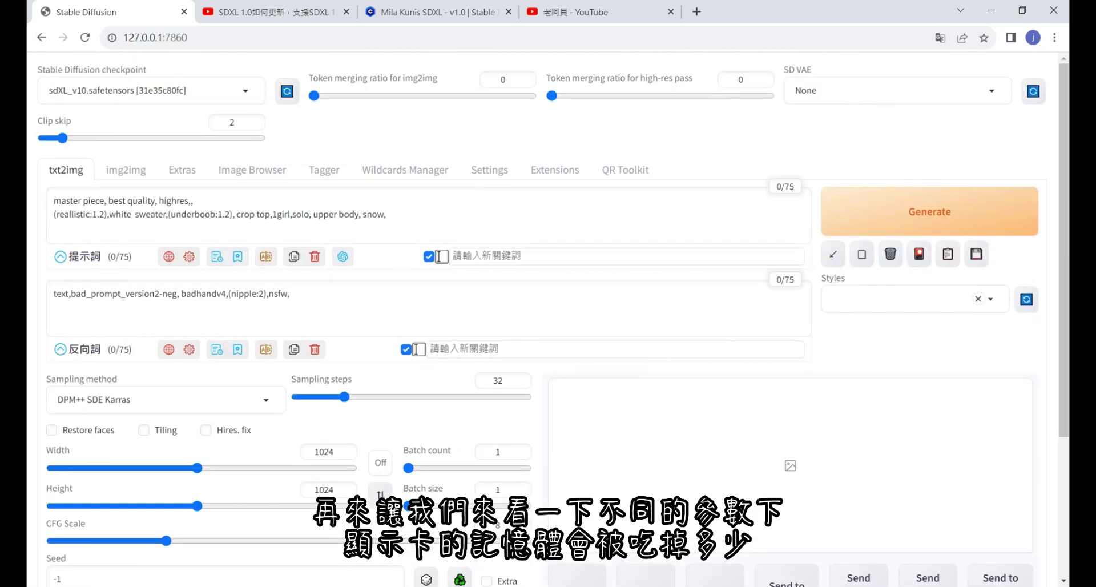
{"action": "left_click", "coordinate": [893, 213]}
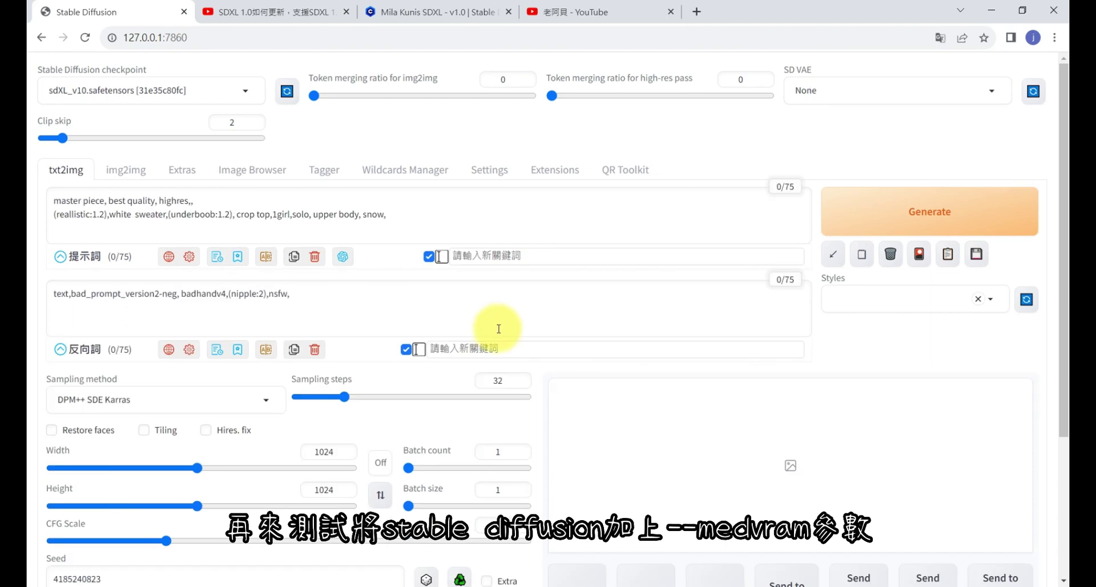
{"action": "left_click", "coordinate": [929, 212]}
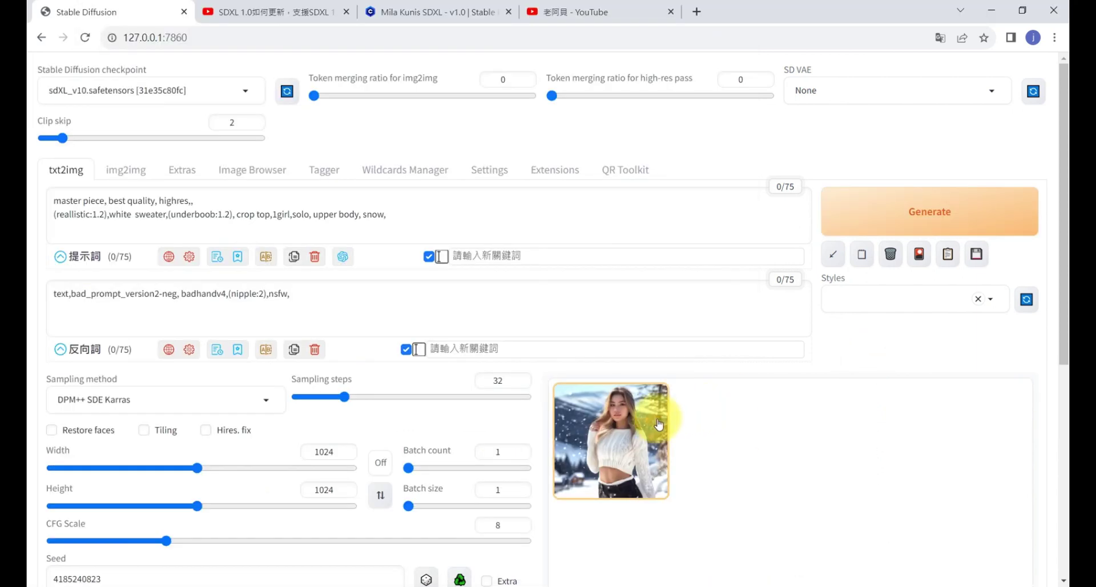
{"action": "scroll", "coordinate": [655, 423], "scroll_direction": "down", "scroll_amount": 5}
{"action": "left_click", "coordinate": [828, 166]}
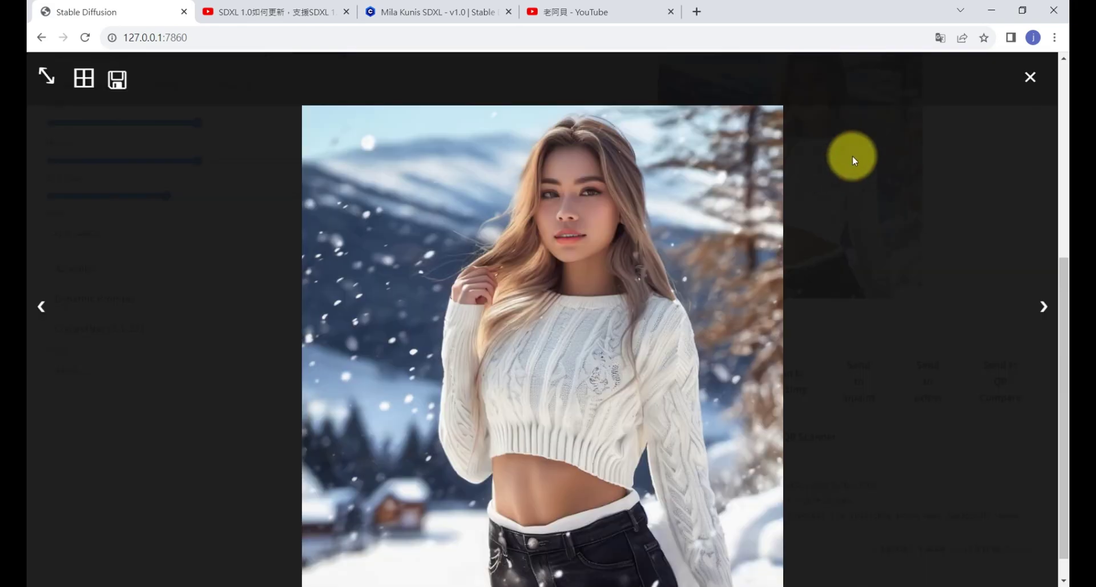
{"action": "left_click", "coordinate": [1026, 80]}
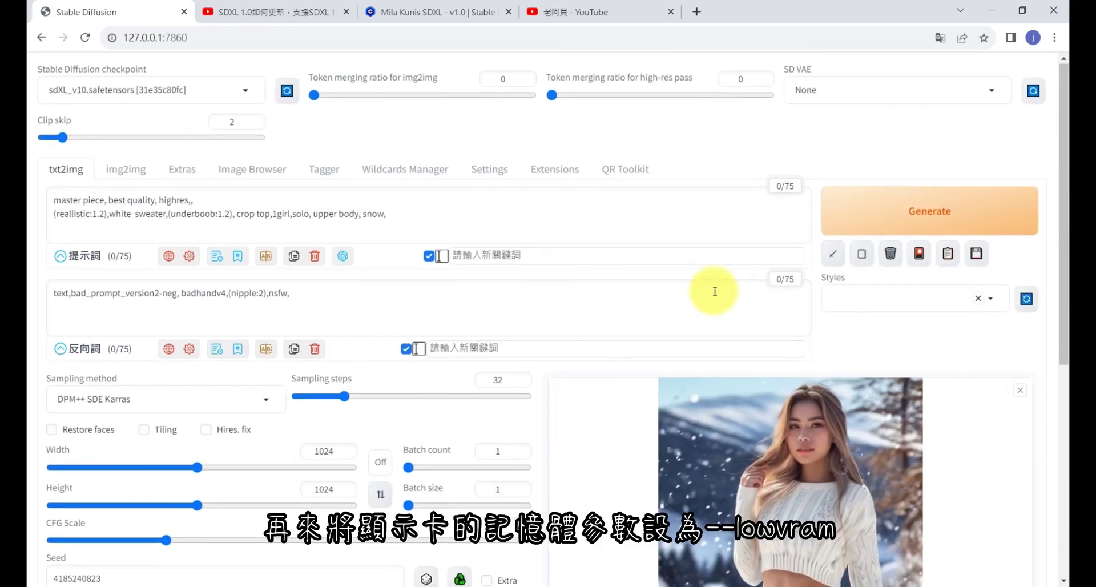
- Switch to the web UI's command window and move it clear of Task Manager's GPU memory readings
{"action": "key", "text": "alt+Tab"}
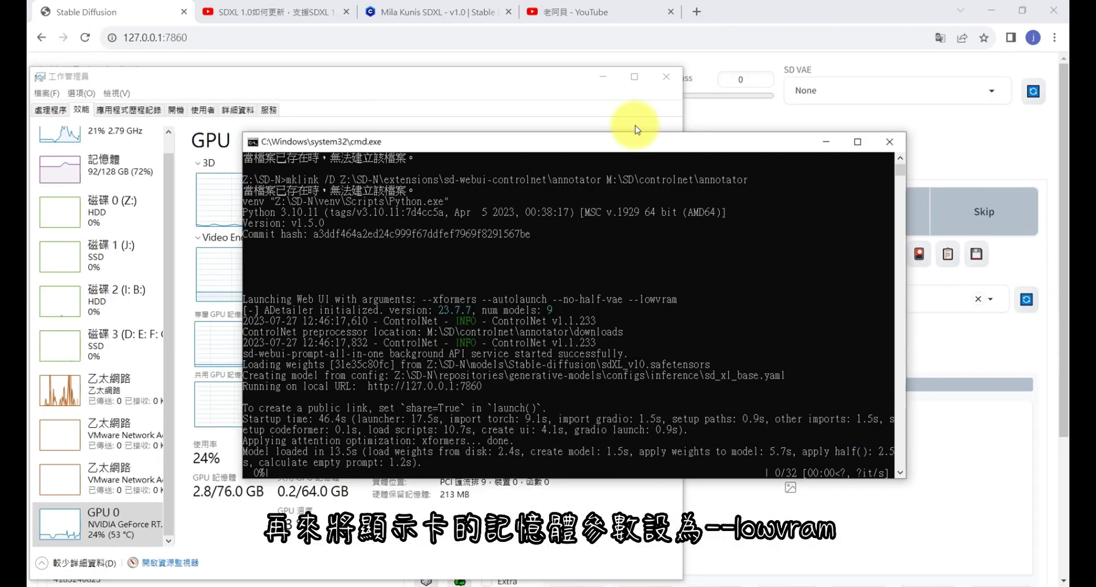
{"action": "left_click_drag", "start_coordinate": [631, 131], "coordinate": [453, 16]}
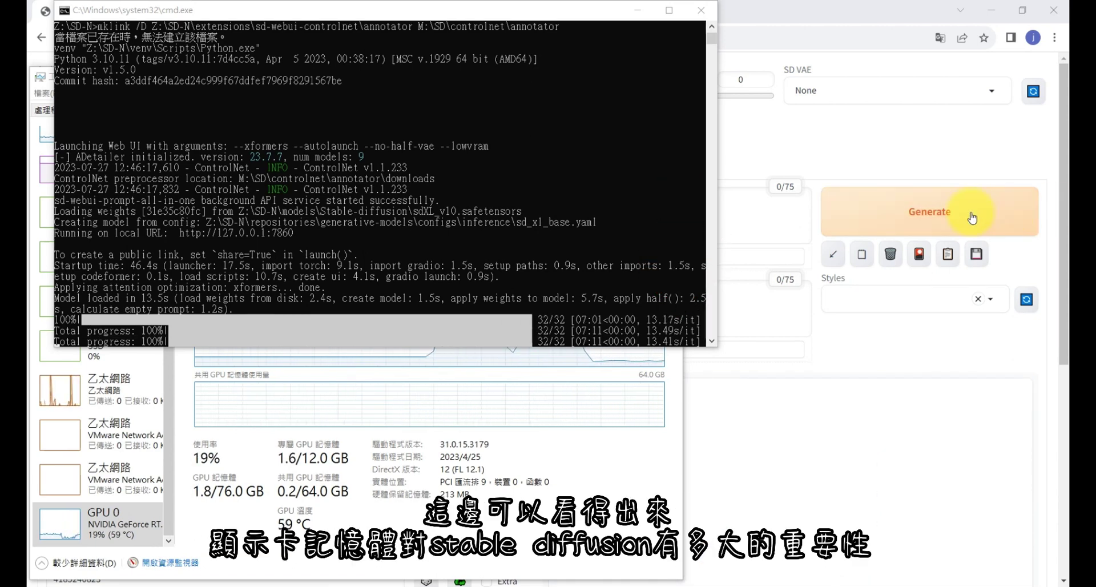
- Return to the web UI in the browser, view the finished snow portrait enlarged, and close the enlarged view
{"action": "left_click", "coordinate": [885, 347]}
{"action": "left_click", "coordinate": [639, 427]}
{"action": "scroll", "coordinate": [636, 428], "scroll_direction": "down", "scroll_amount": 5}
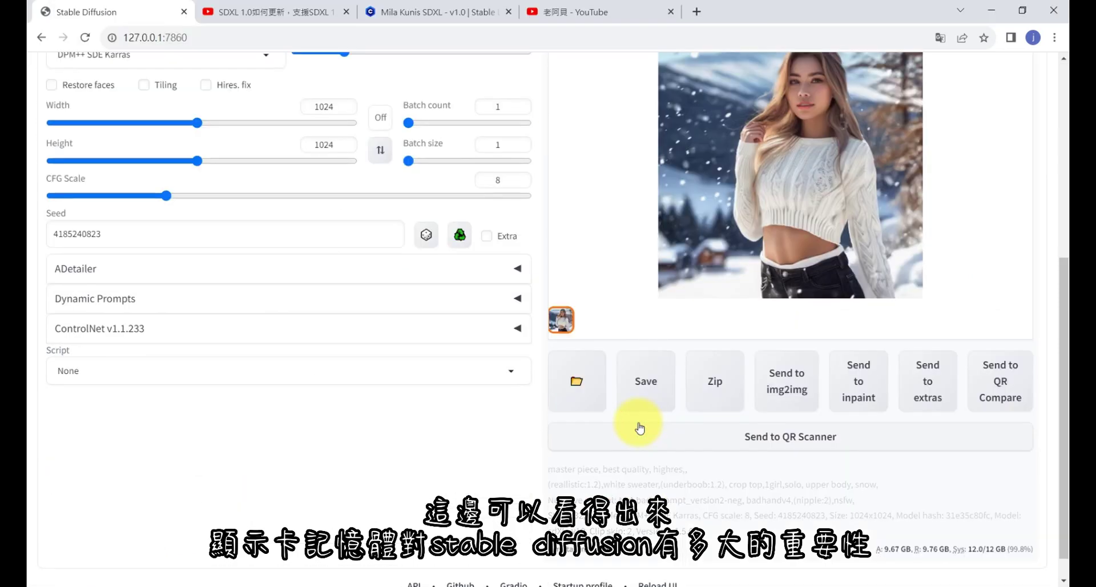
{"action": "scroll", "coordinate": [705, 322], "scroll_direction": "up", "scroll_amount": 3}
{"action": "left_click", "coordinate": [770, 287]}
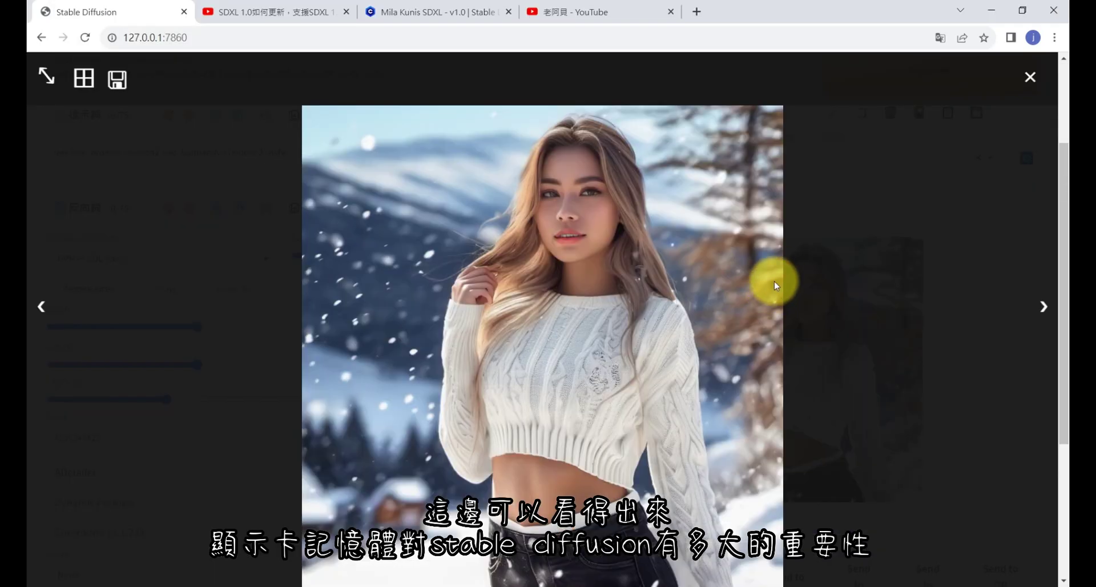
{"action": "left_click", "coordinate": [823, 146]}
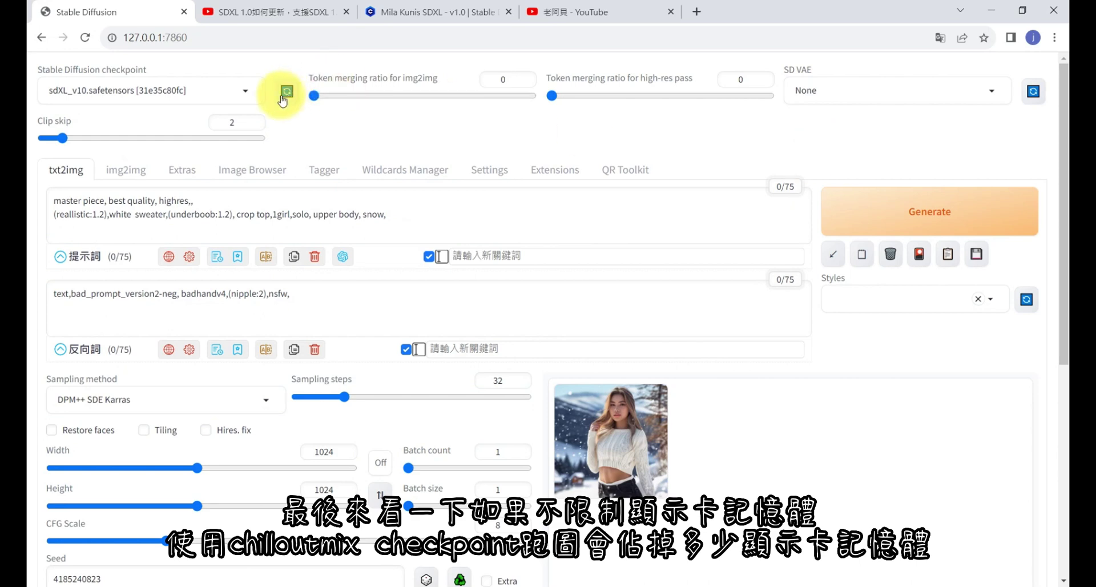
- Generate the same portrait with the chilloutmix_NiPrunedFp16Fix checkpoint and check GPU memory in Task Manager and progress in the command window
{"action": "left_click", "coordinate": [223, 91]}
{"action": "left_click", "coordinate": [77, 141]}
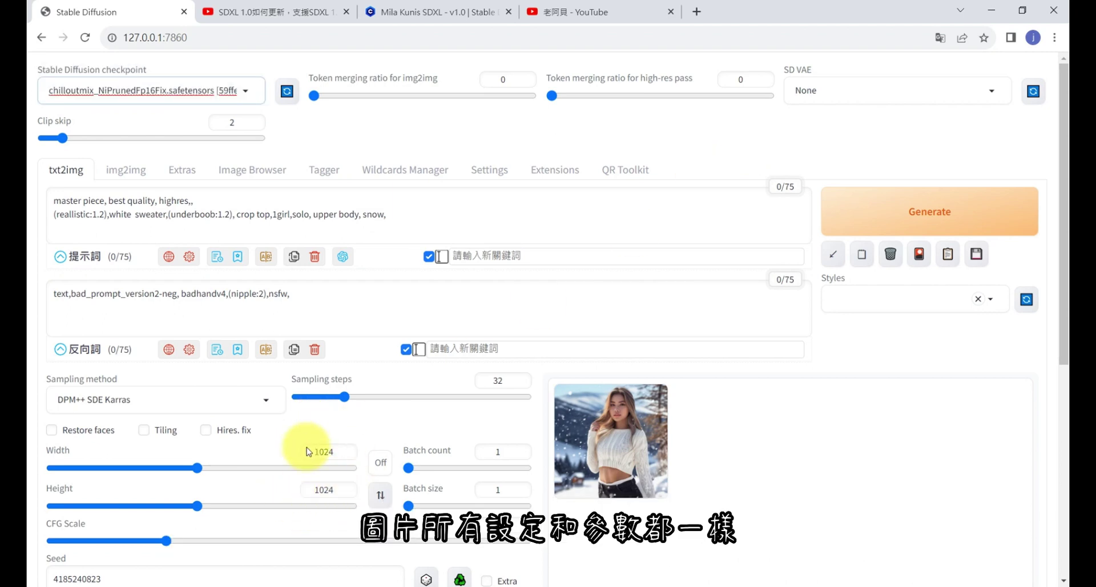
{"action": "left_click", "coordinate": [930, 212]}
{"action": "key", "text": "alt+Tab"}
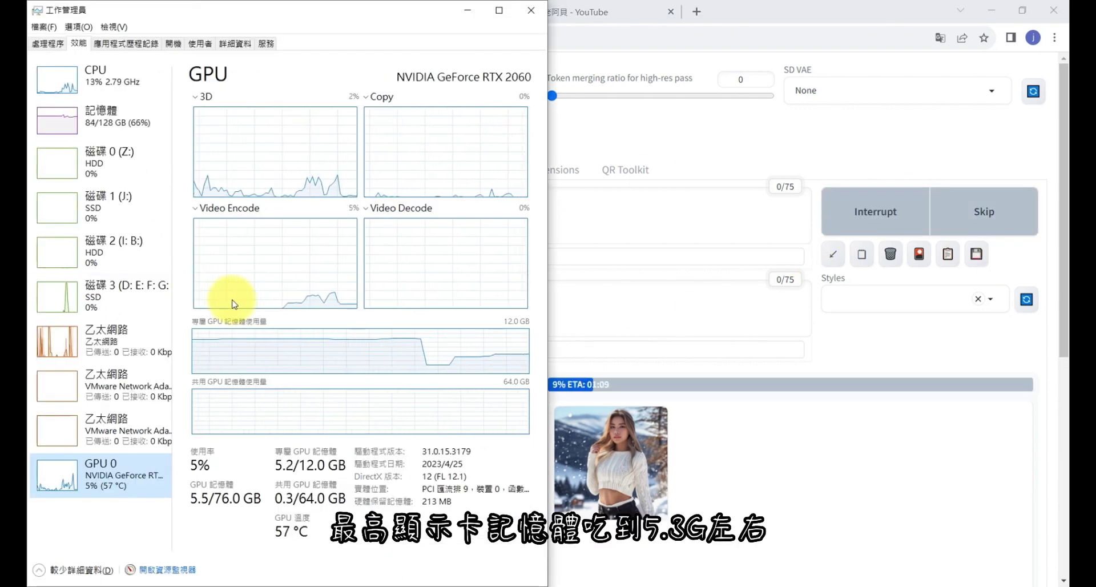
{"action": "key", "text": "alt+Tab"}
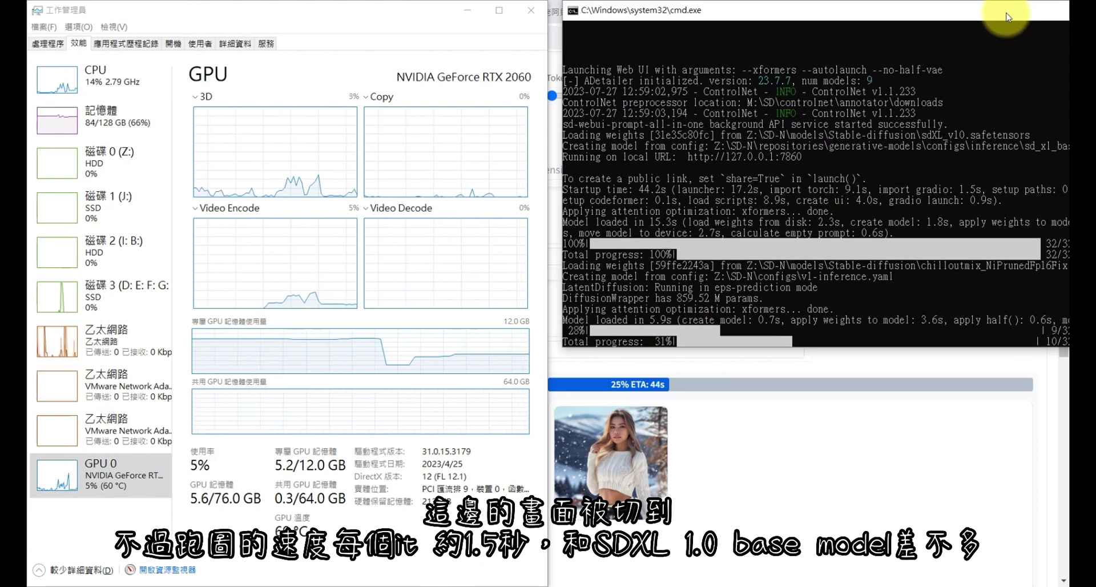